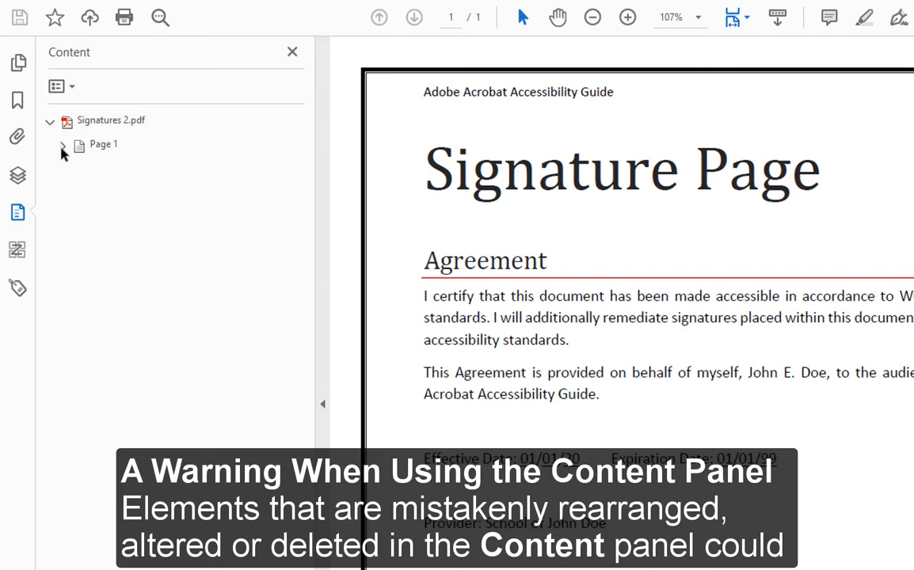
Step: Expand Page 1 and delete the Container <H1> Signature Page heading
click(61, 144)
click(175, 200)
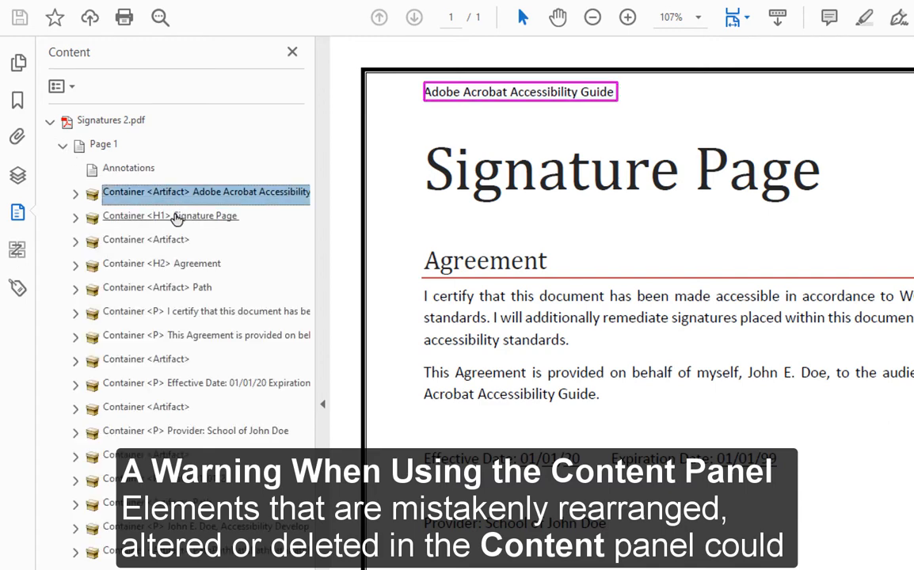
click(177, 215)
right_click(177, 220)
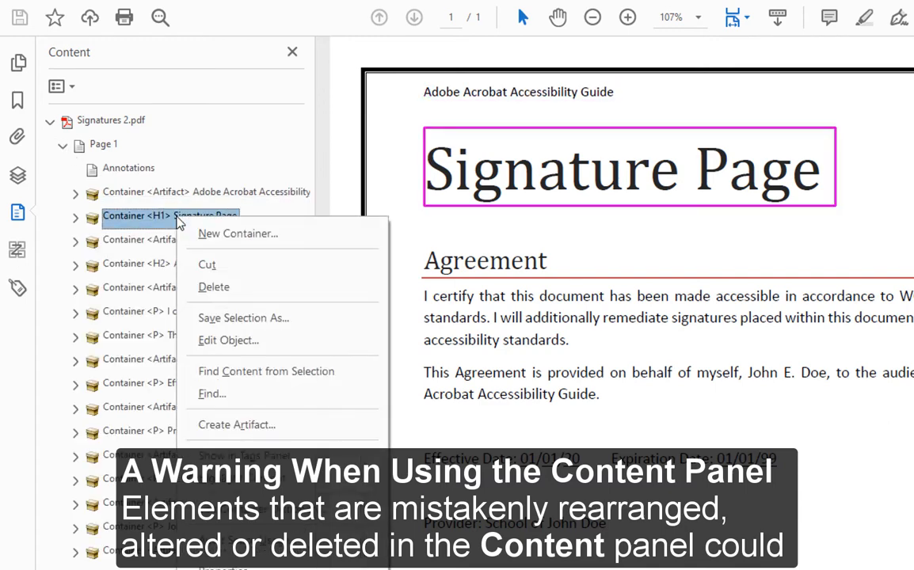
click(214, 287)
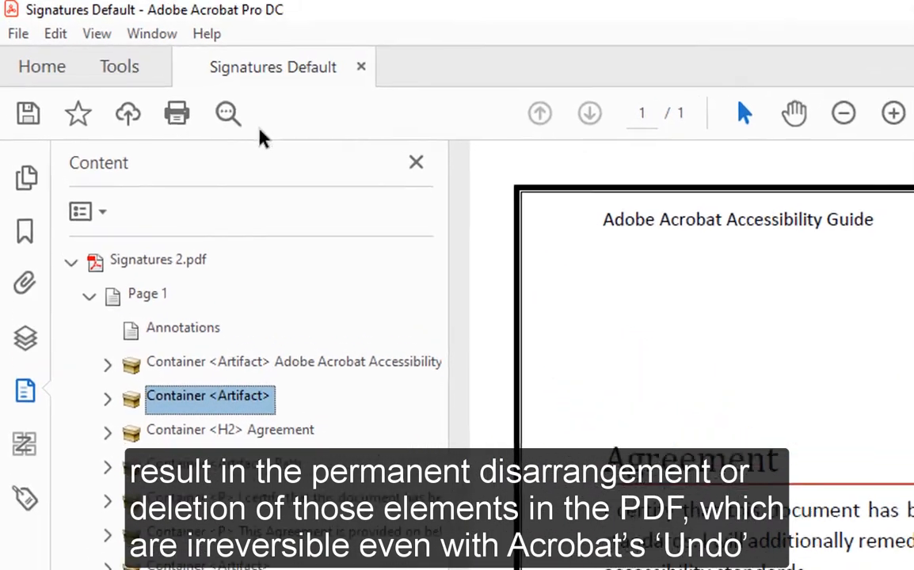
Step: Confirm Edit > Undo cannot restore the deletion, then inspect the Agreement H2 and paragraph containers
click(68, 39)
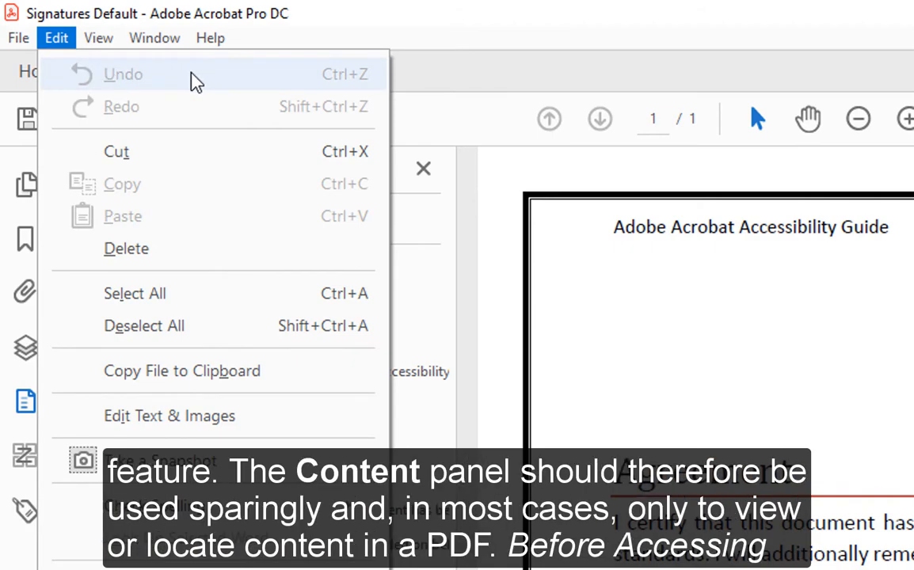
click(614, 333)
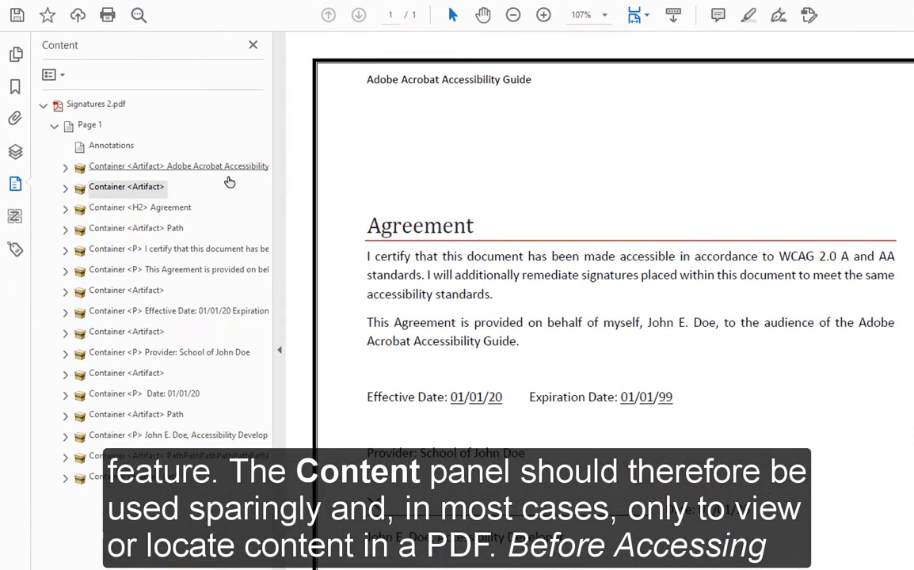
click(191, 209)
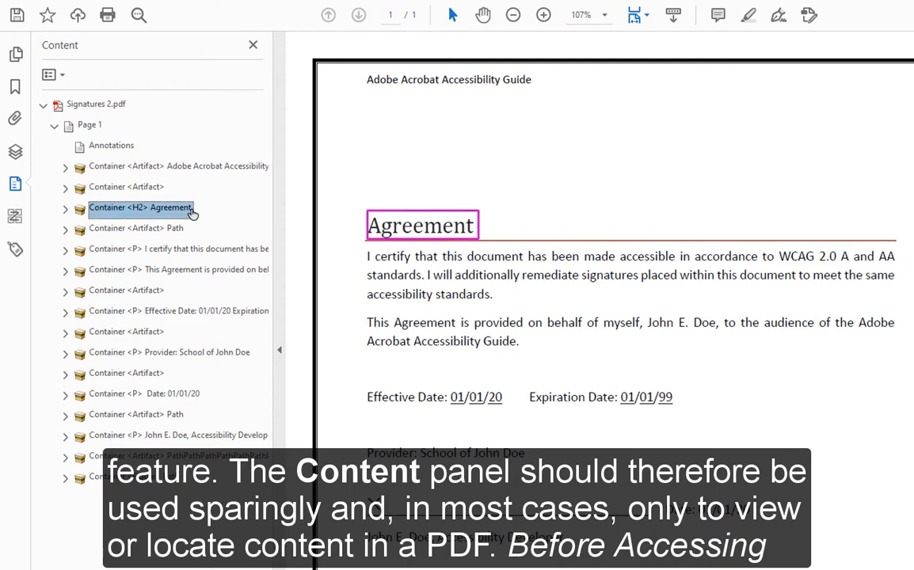
click(203, 251)
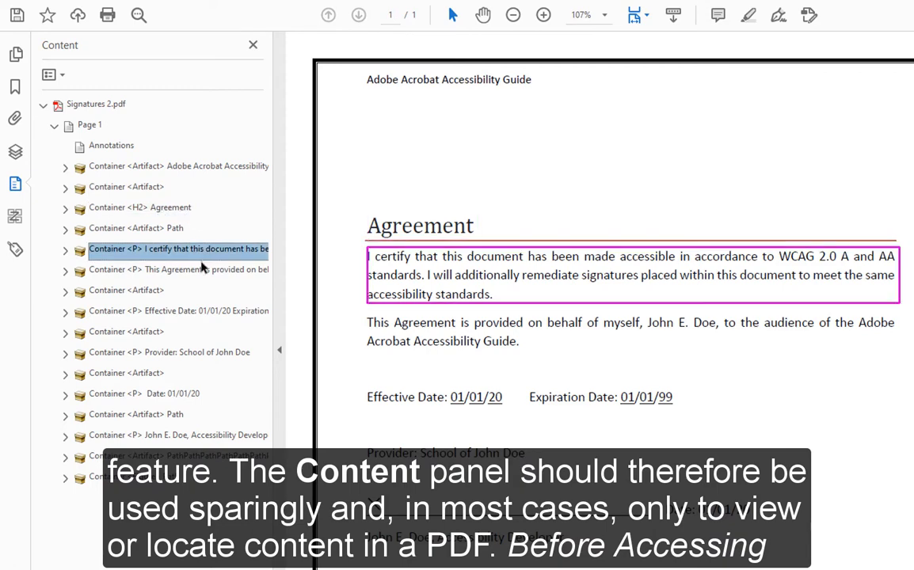
click(202, 273)
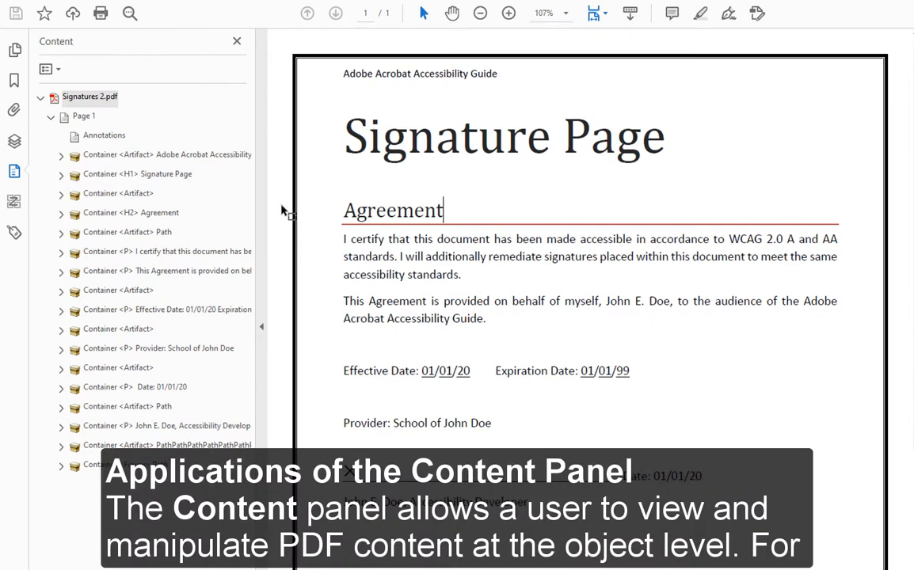
Step: Inspect the header, title and artifact containers, and select the word Agreement on the page
click(165, 155)
click(158, 176)
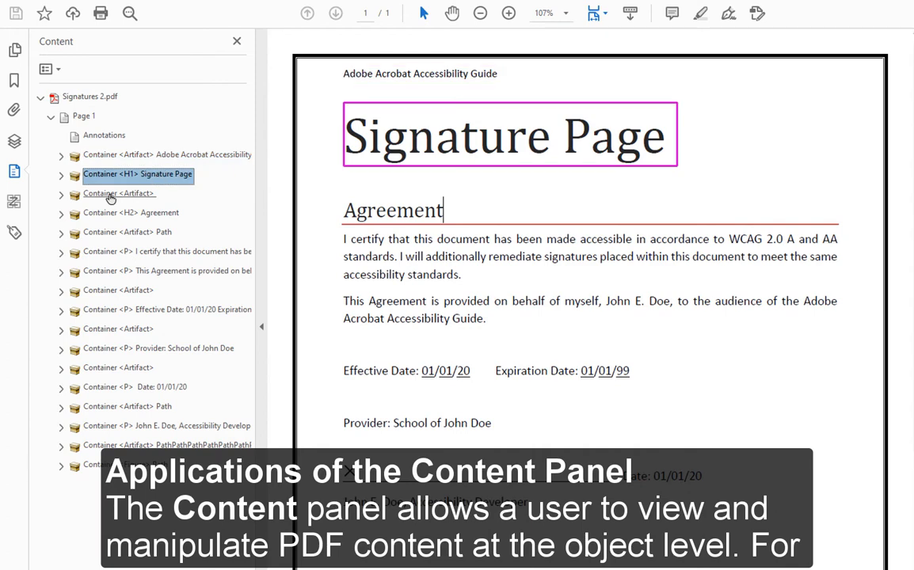
click(157, 192)
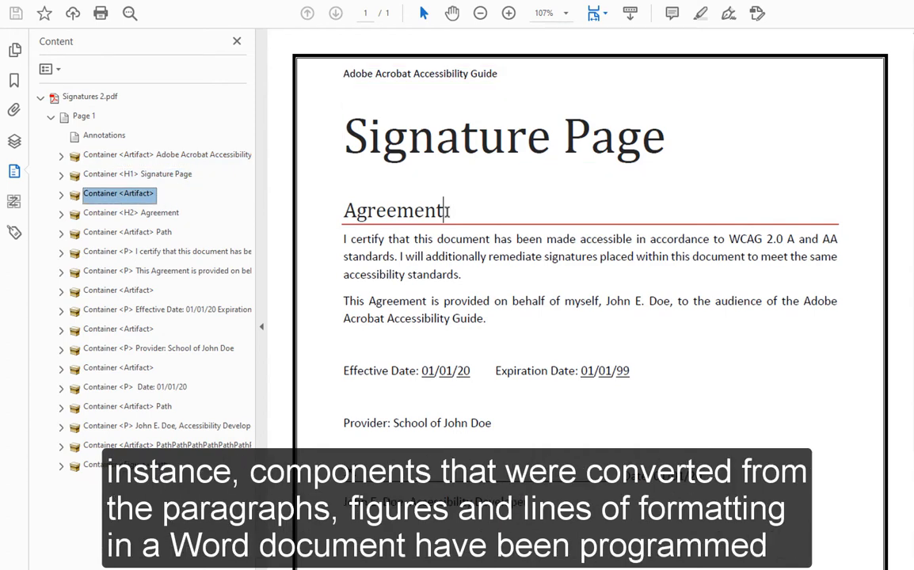
drag(448, 210, 339, 207)
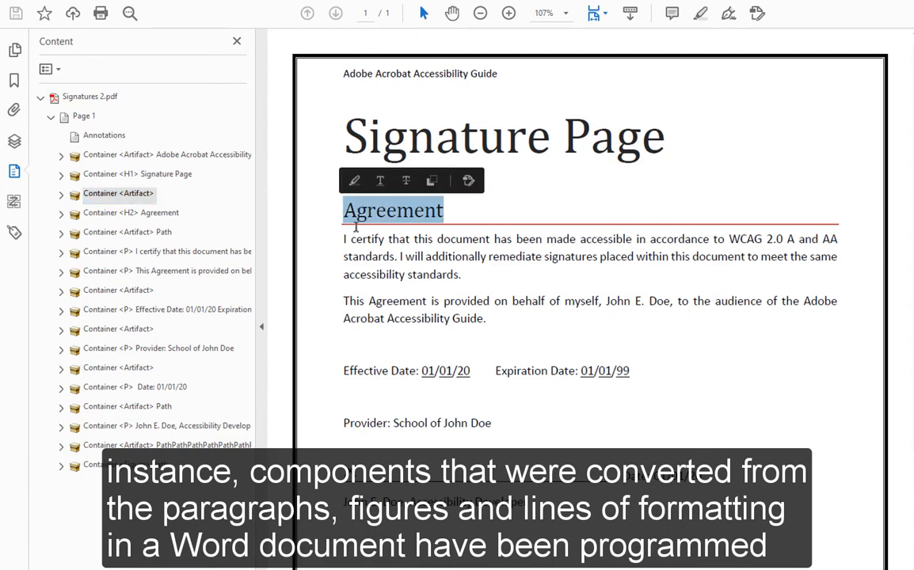
Step: Expand the Agreement H2 and Path containers, inspect their objects, and show the H2 in the Tags panel
click(61, 213)
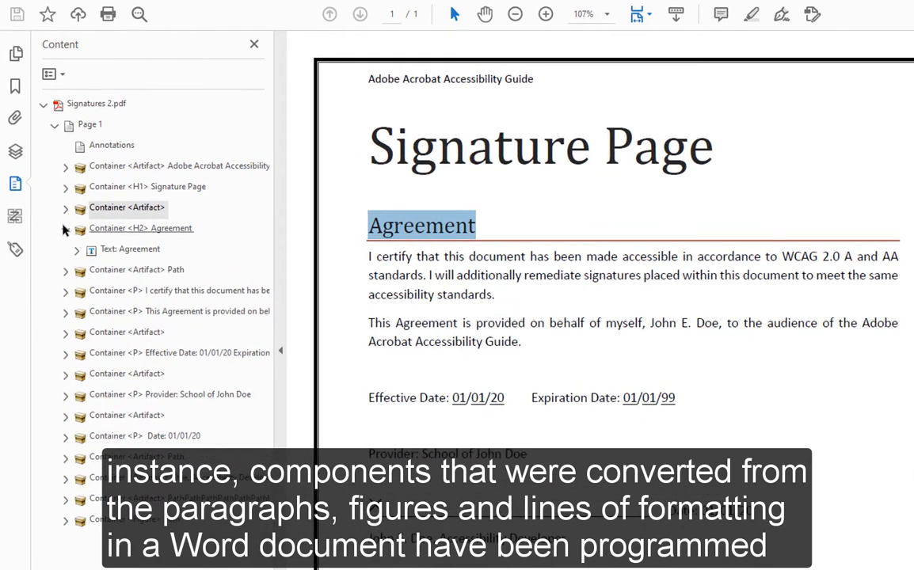
click(67, 271)
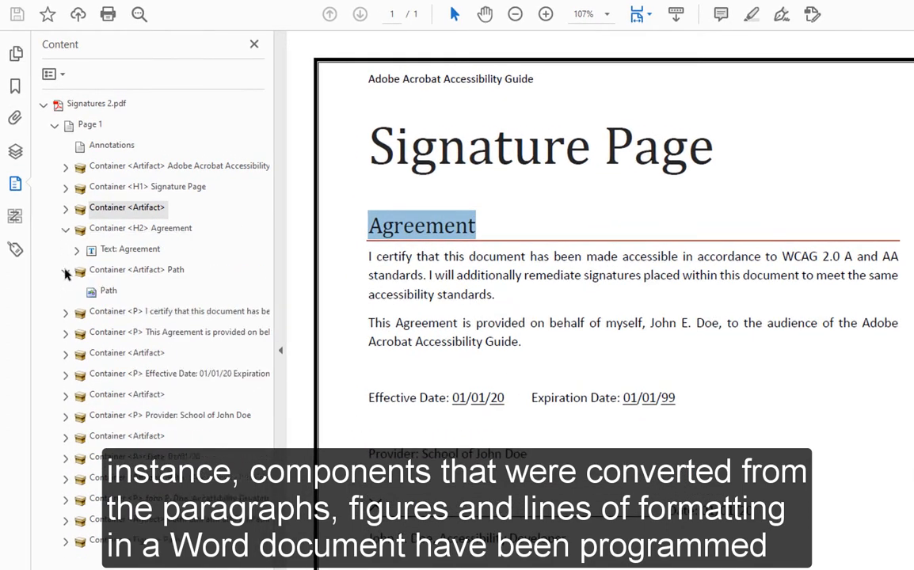
click(156, 251)
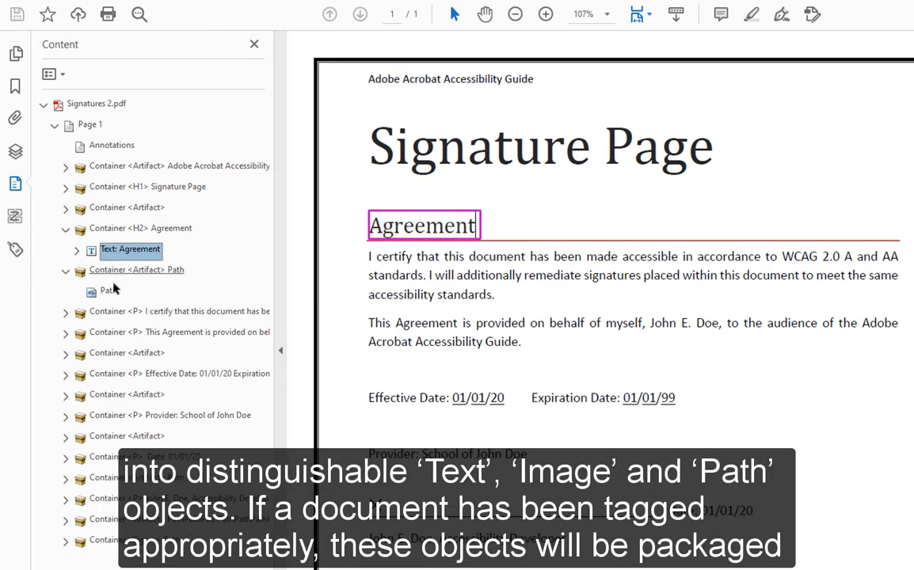
click(107, 291)
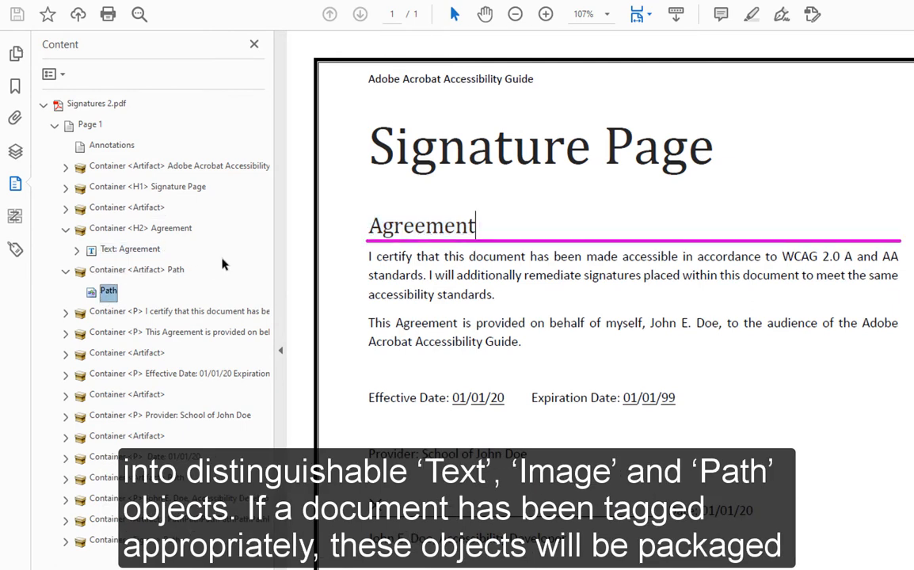
click(125, 230)
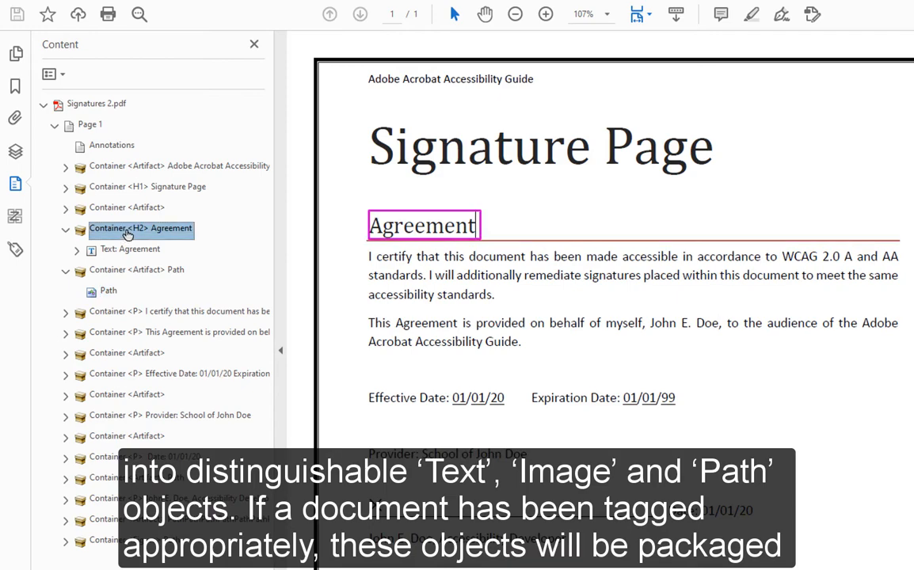
right_click(126, 234)
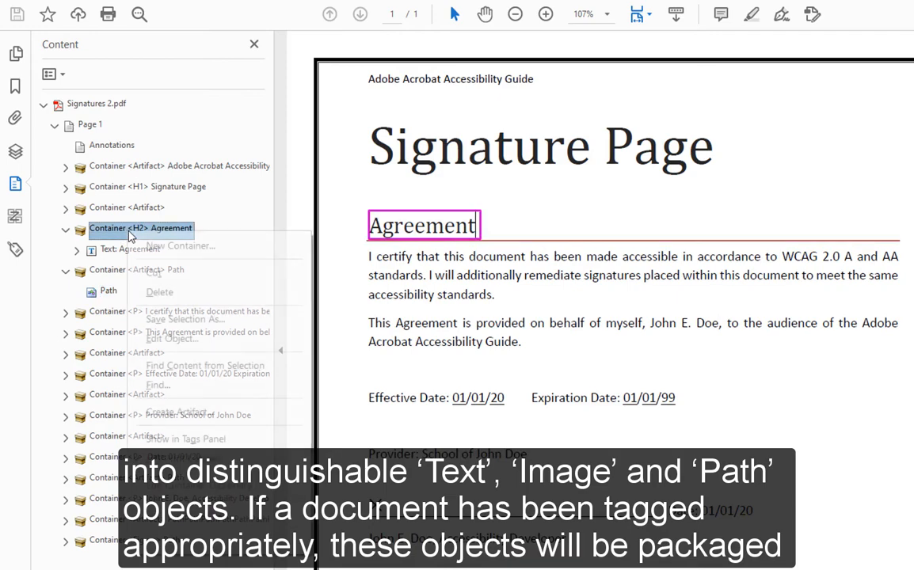
click(235, 442)
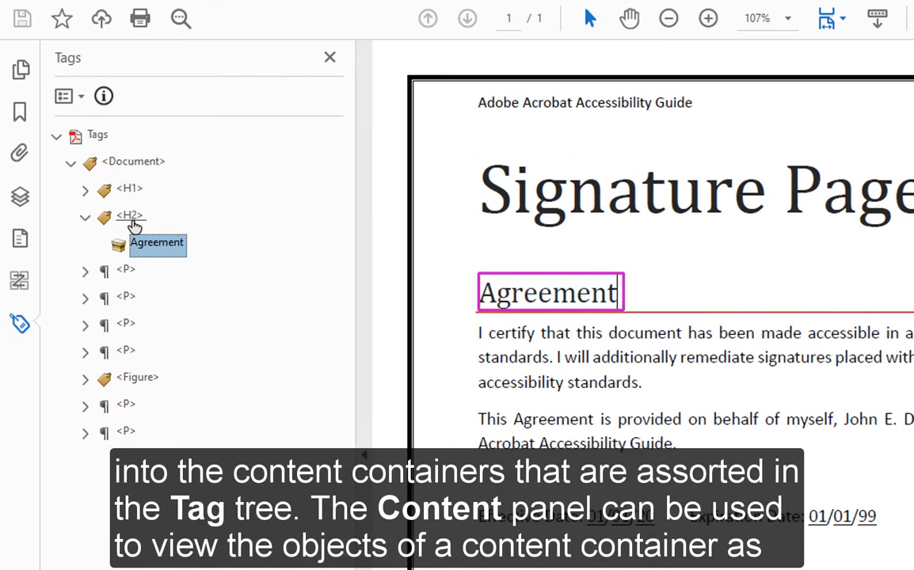
Step: Select the <H2> tag and its Agreement content, then select Text: Agreement in the Content panel
click(130, 217)
click(157, 243)
click(20, 237)
click(200, 327)
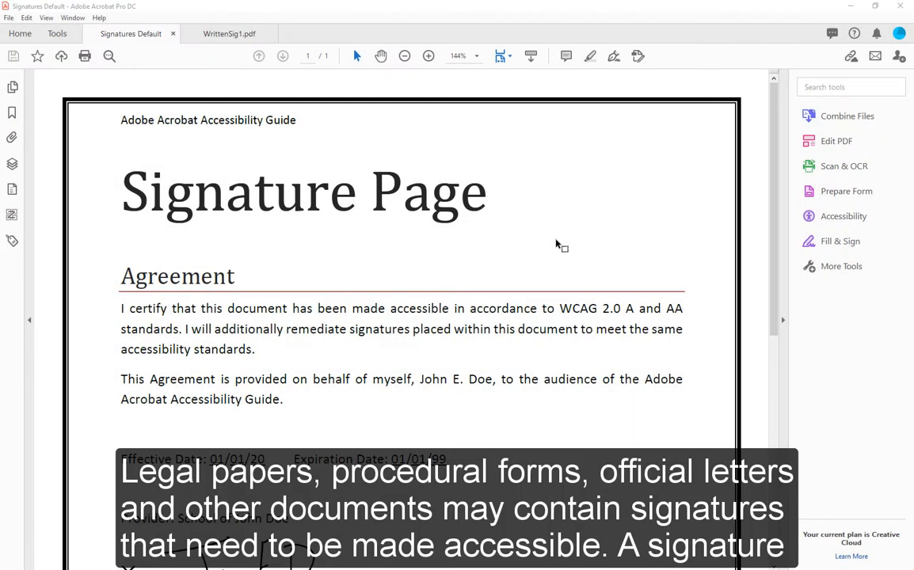
Step: Scroll to the signature, snapshot the provider and signature block, then clear the selection
scroll(556, 244, down, 5)
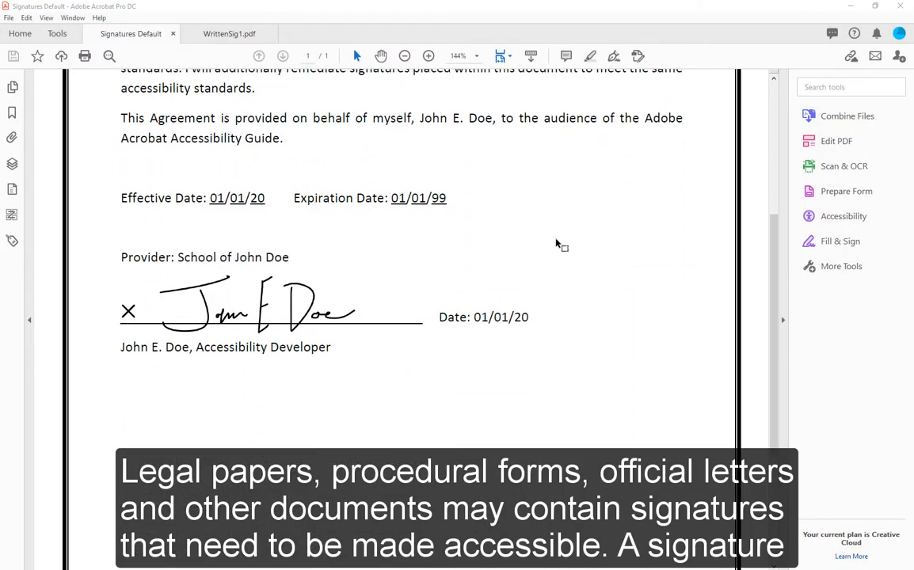
scroll(556, 245, down, 1)
scroll(556, 244, up, 3)
scroll(556, 245, down, 2)
mouse_move(487, 382)
mouse_down()
mouse_move(345, 316)
mouse_move(105, 238)
mouse_up()
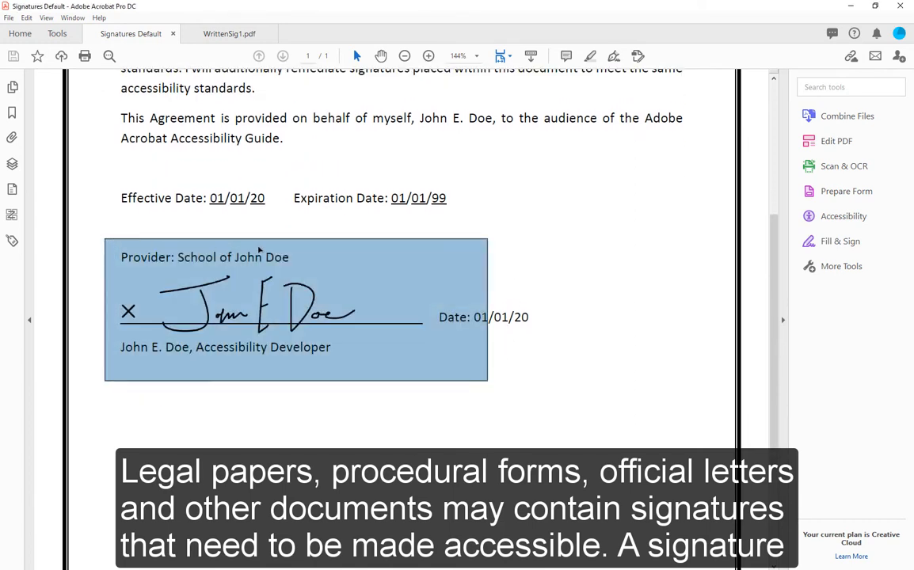
click(628, 259)
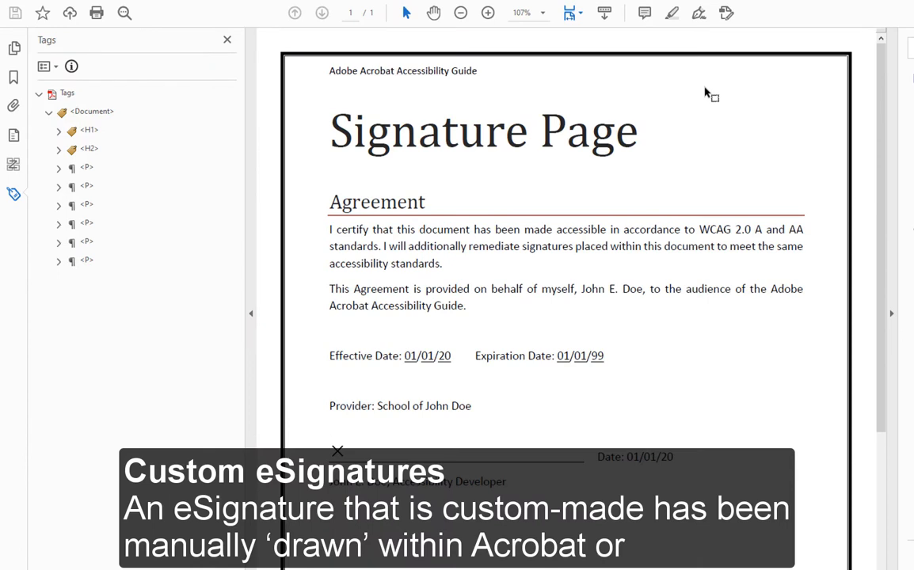
Step: Place the saved drawn signature from Fill & Sign on the line above Accessibility Developer
click(700, 16)
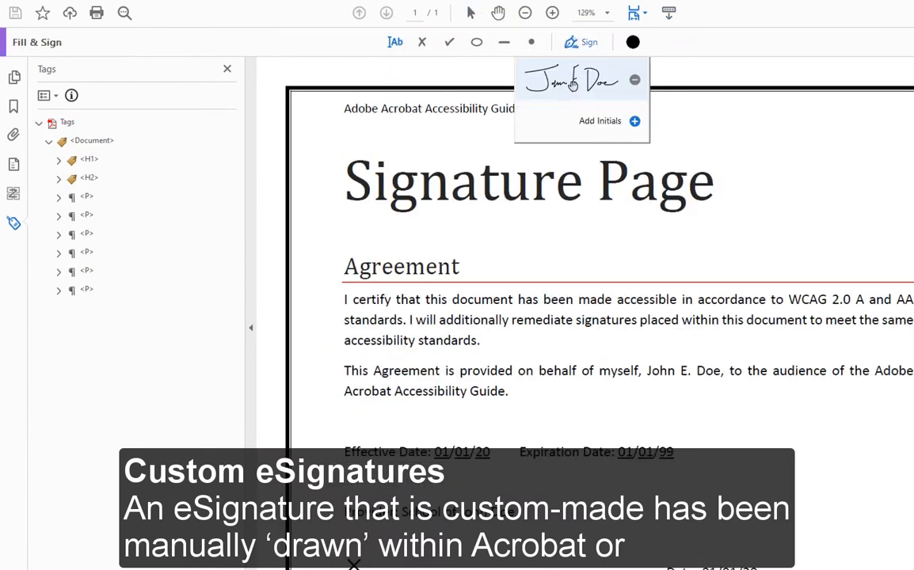
click(573, 84)
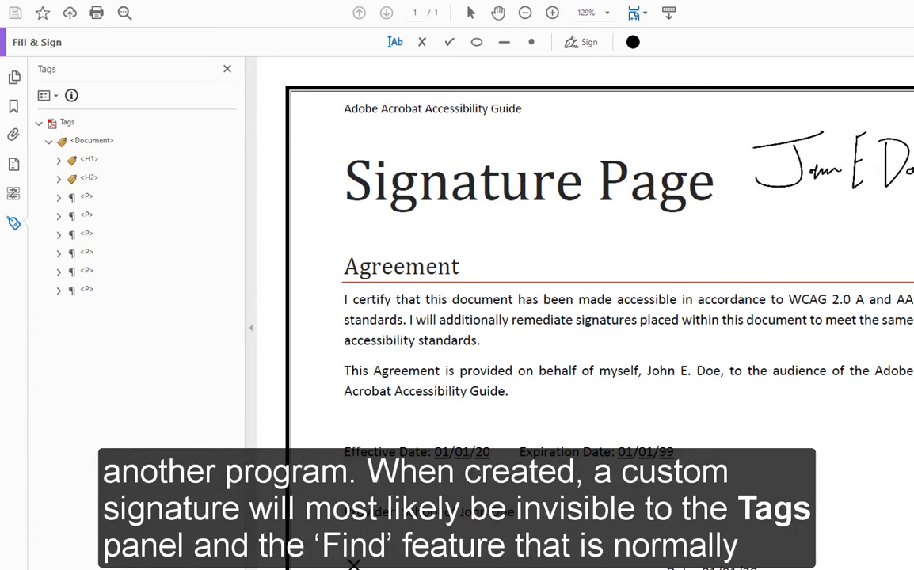
scroll(444, 317, down, 5)
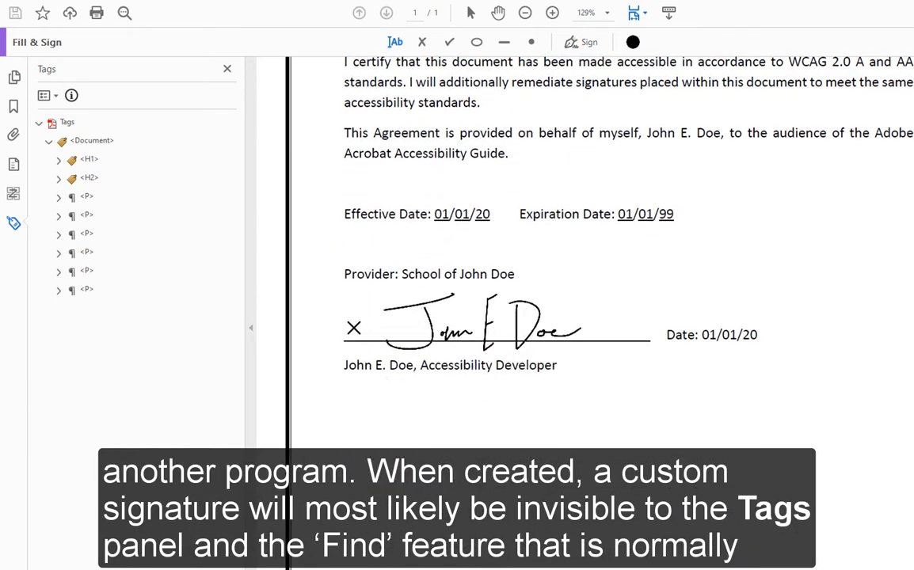
click(481, 325)
click(537, 257)
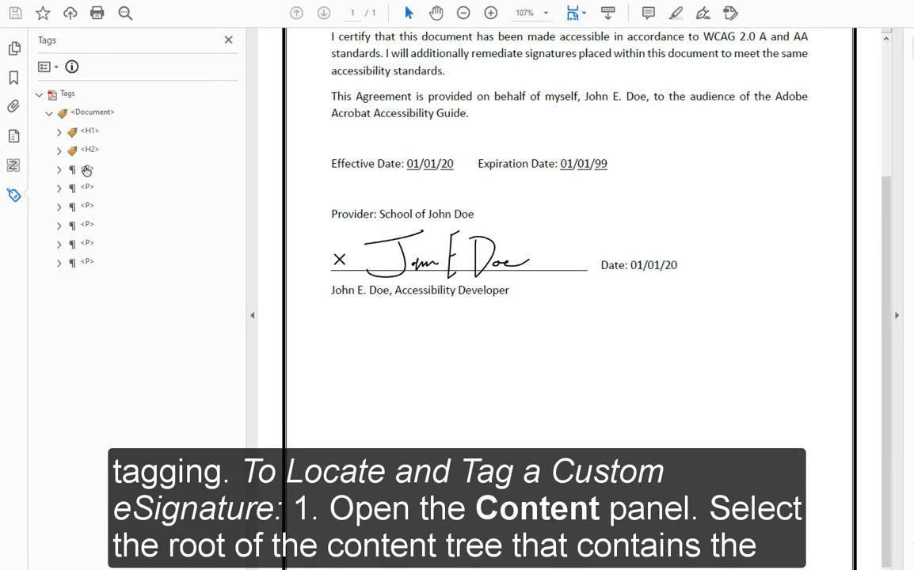
Step: Expand the Signatures 1.pdf content tree down to Page 1's containers
click(14, 137)
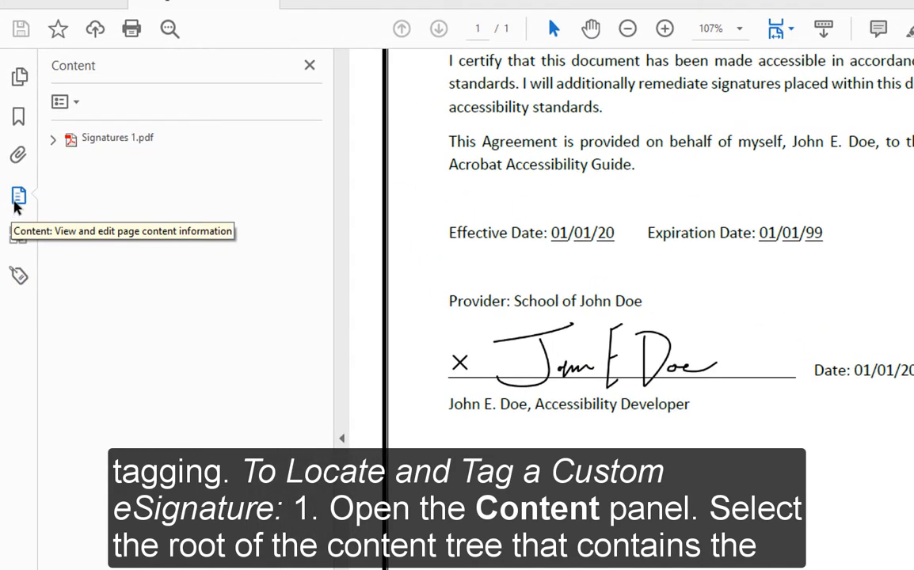
click(116, 140)
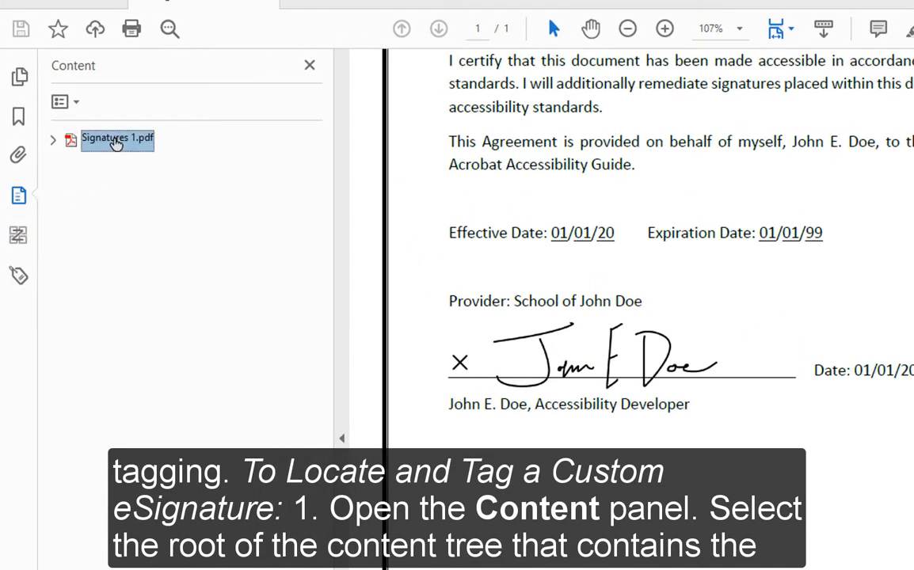
click(52, 140)
click(67, 165)
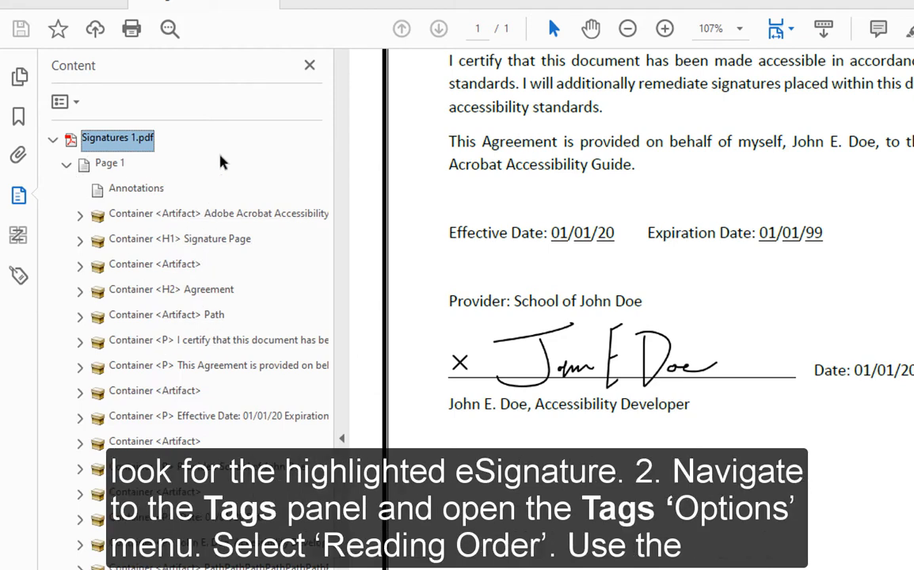
Step: Outline the eSignature with the Reading Order tool, then return to the content tree
click(18, 275)
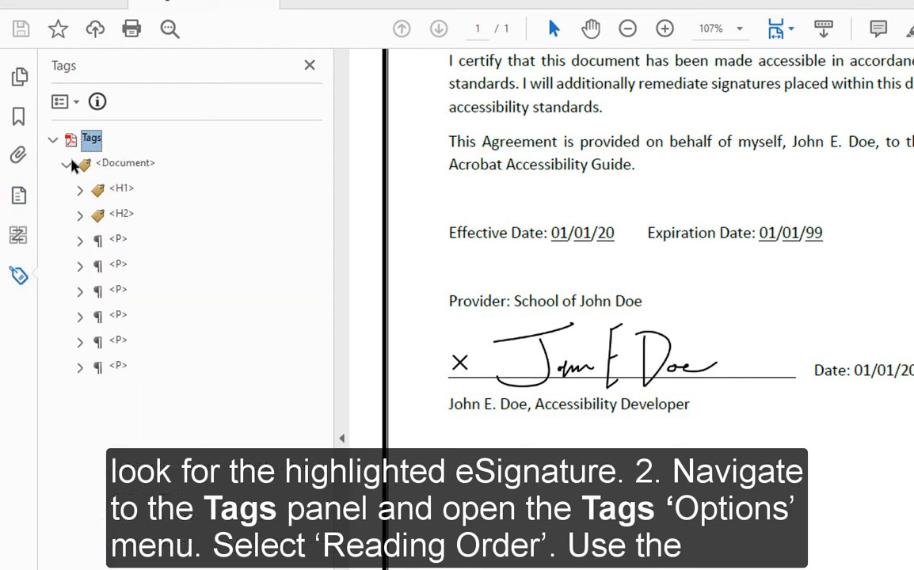
click(73, 103)
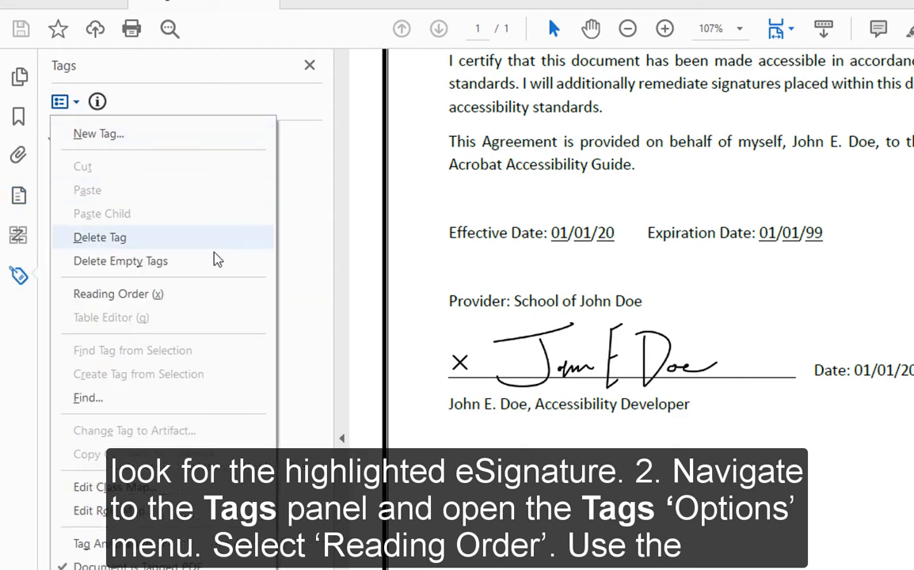
click(215, 295)
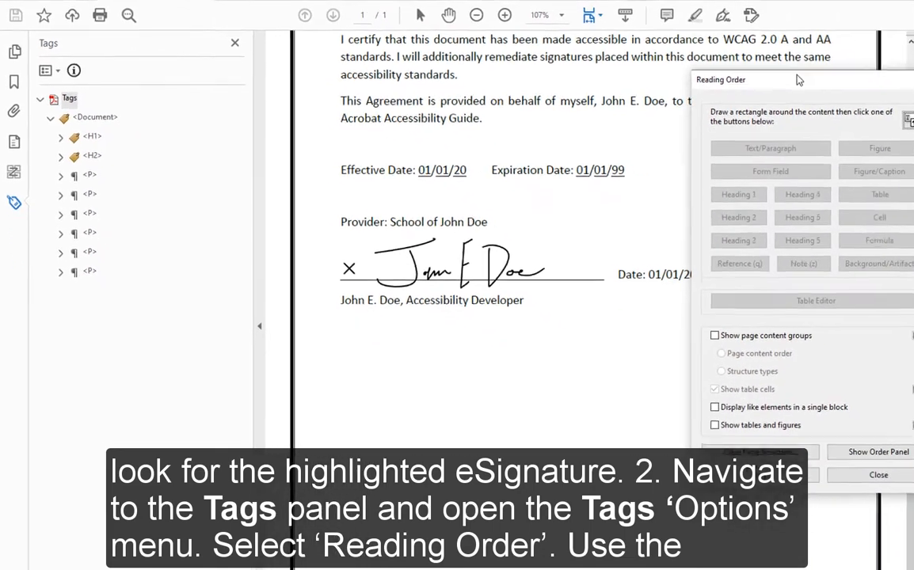
drag(798, 79, 793, 56)
mouse_move(620, 320)
mouse_down()
mouse_move(480, 245)
mouse_move(346, 200)
mouse_up()
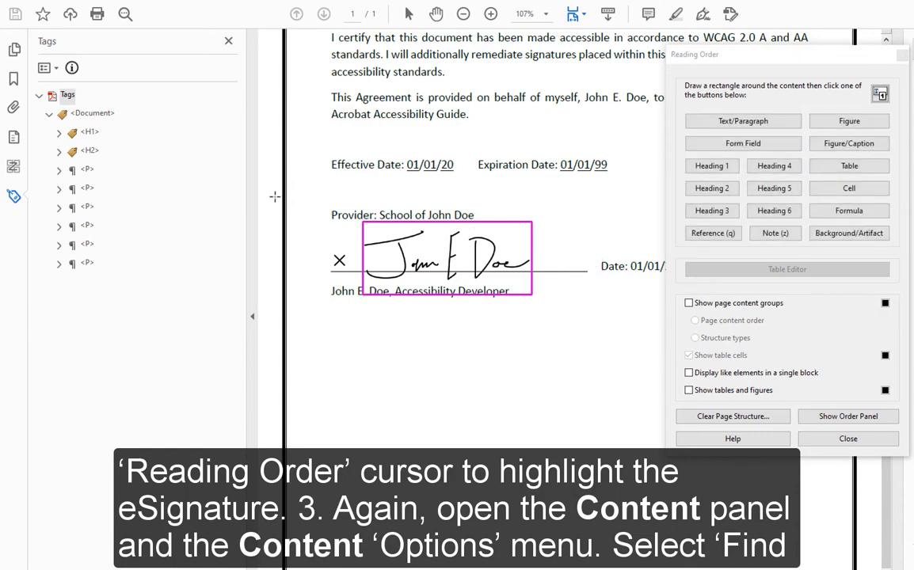
click(13, 138)
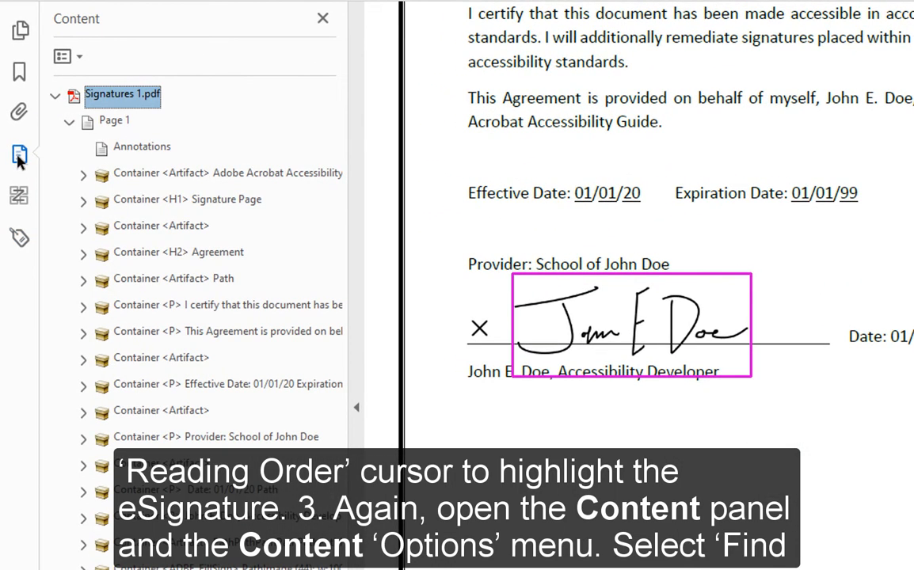
Step: Use Find Content from Selection to locate Image (44), then select its ADBE_FillSign container
click(77, 57)
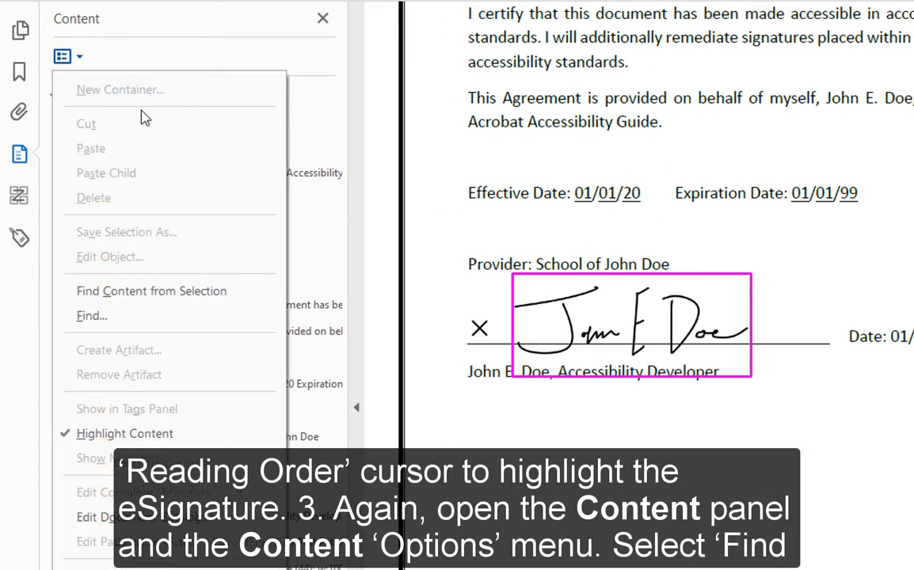
click(248, 298)
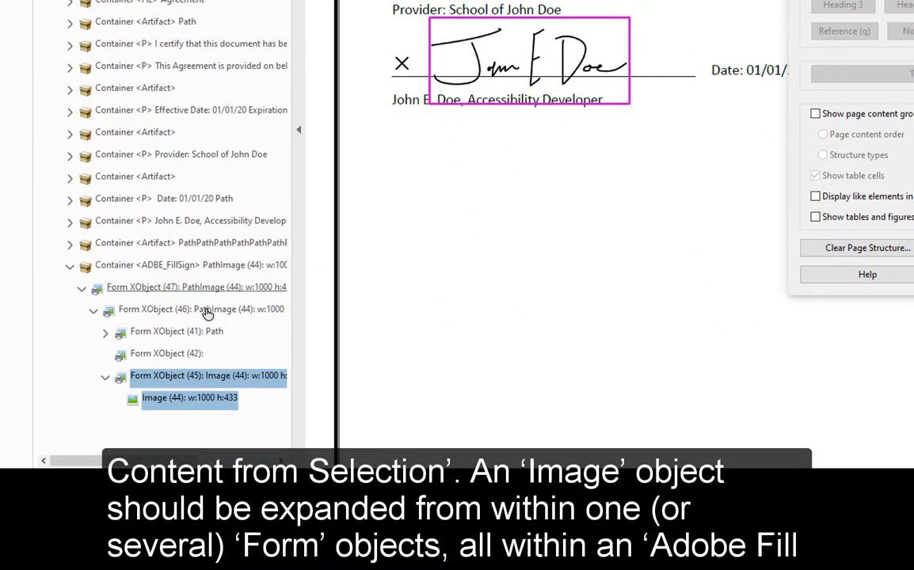
click(187, 397)
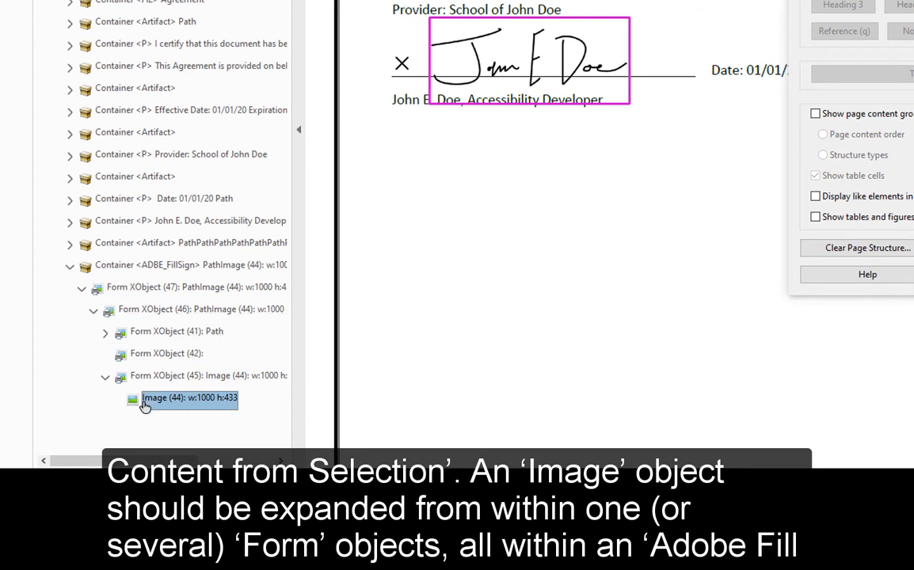
click(99, 267)
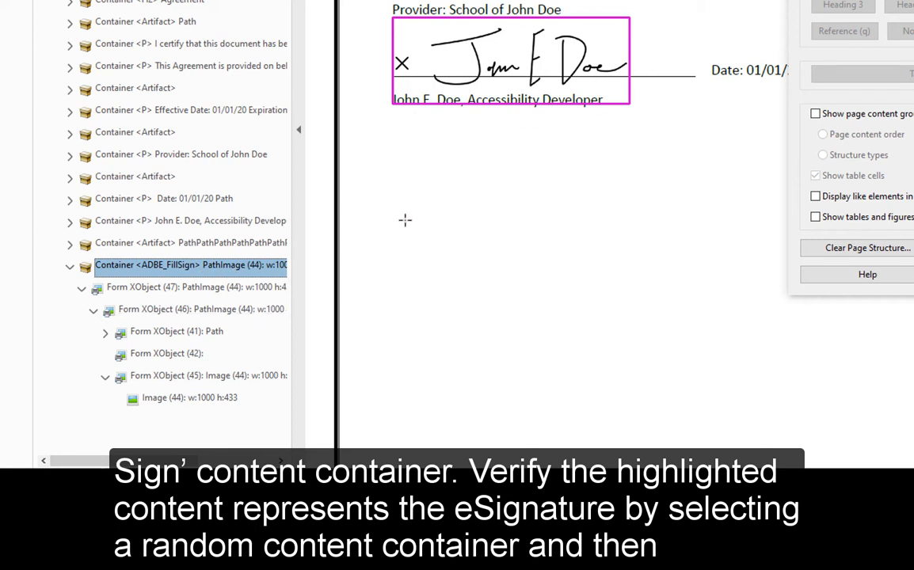
click(187, 155)
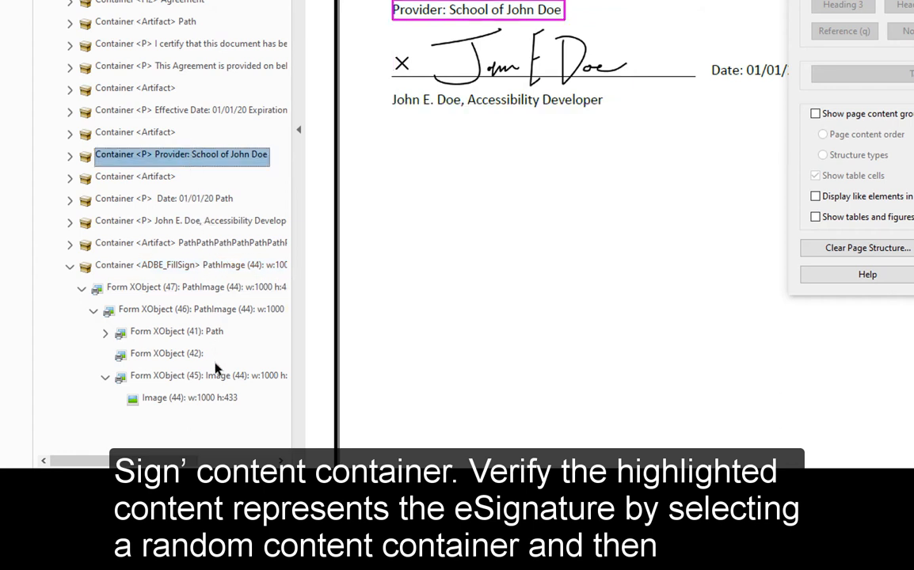
click(210, 399)
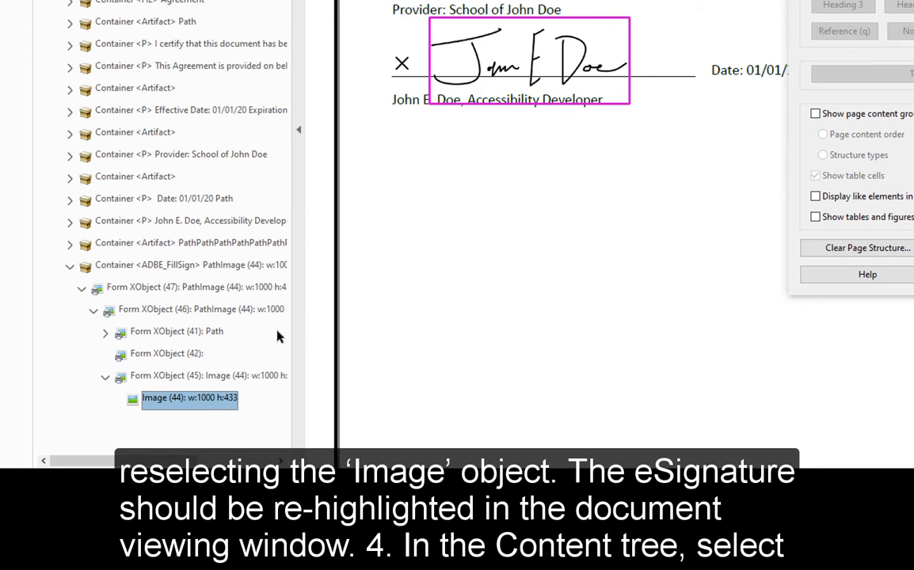
click(245, 267)
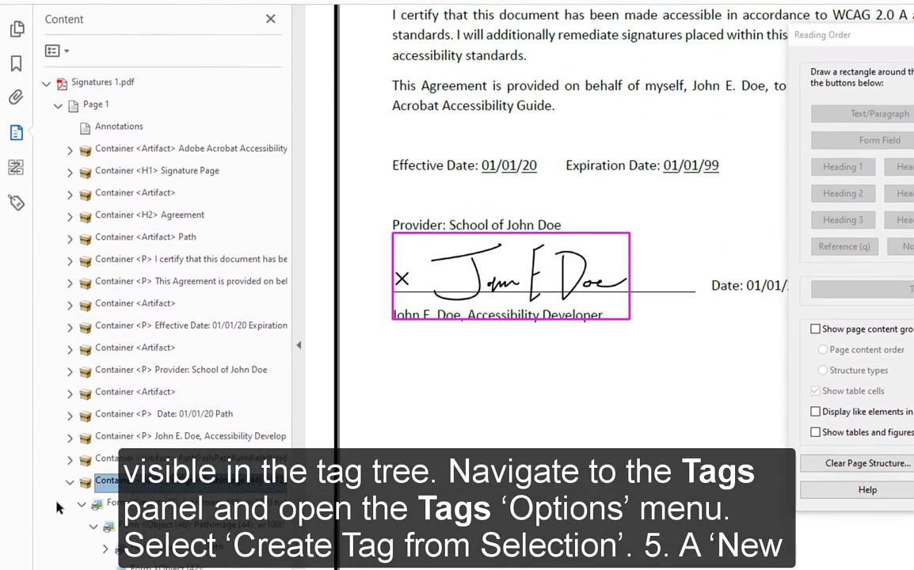
Step: Create a Figure tag from the selected eSignature content via Create Tag from Selection
click(15, 230)
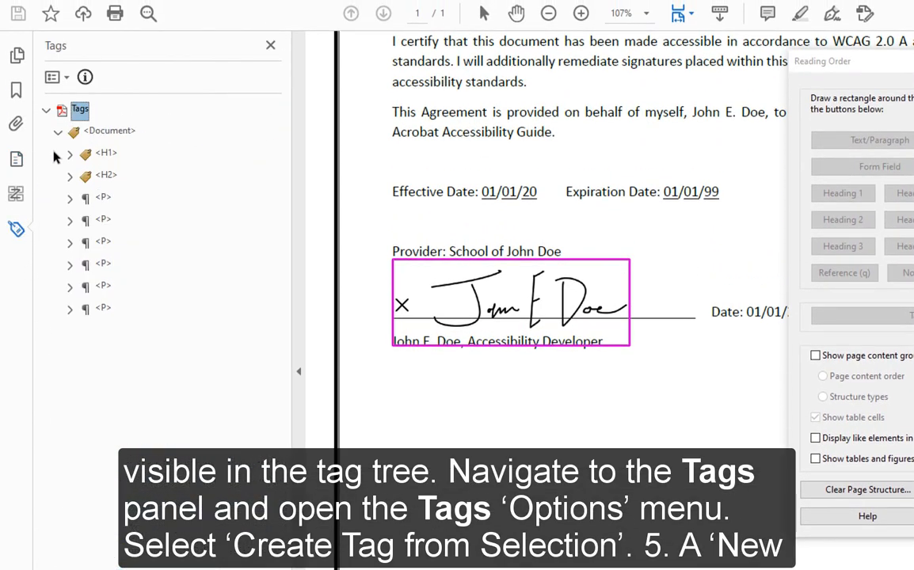
click(68, 80)
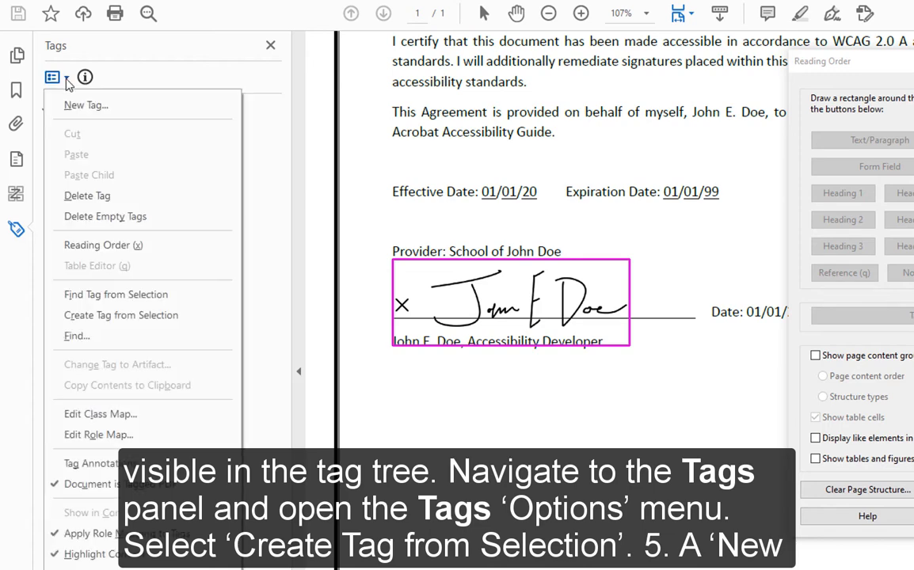
click(199, 320)
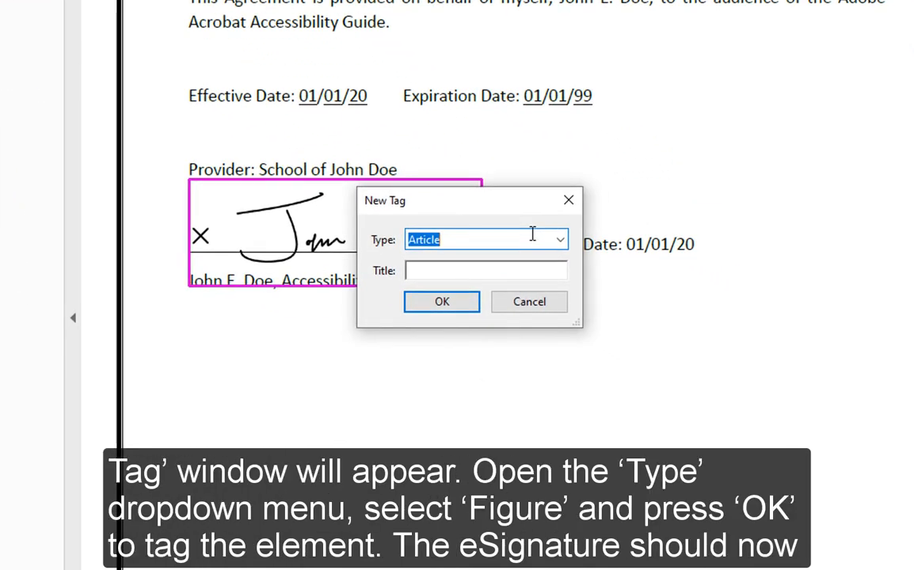
click(560, 239)
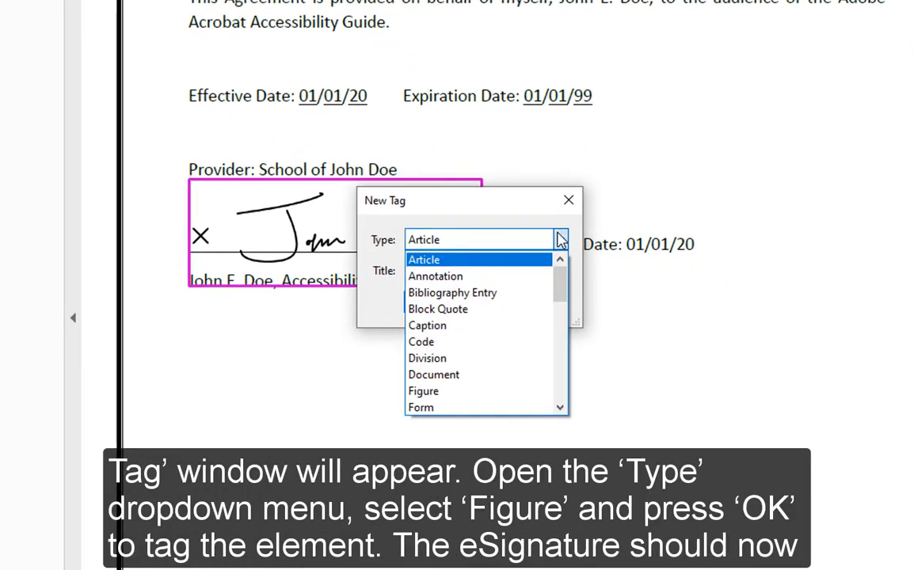
scroll(447, 377, down, 1)
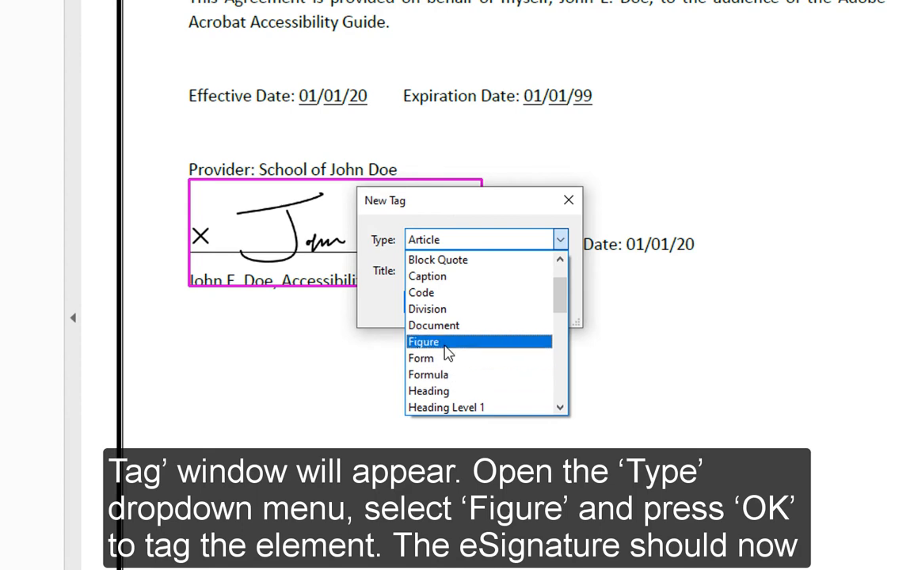
click(444, 344)
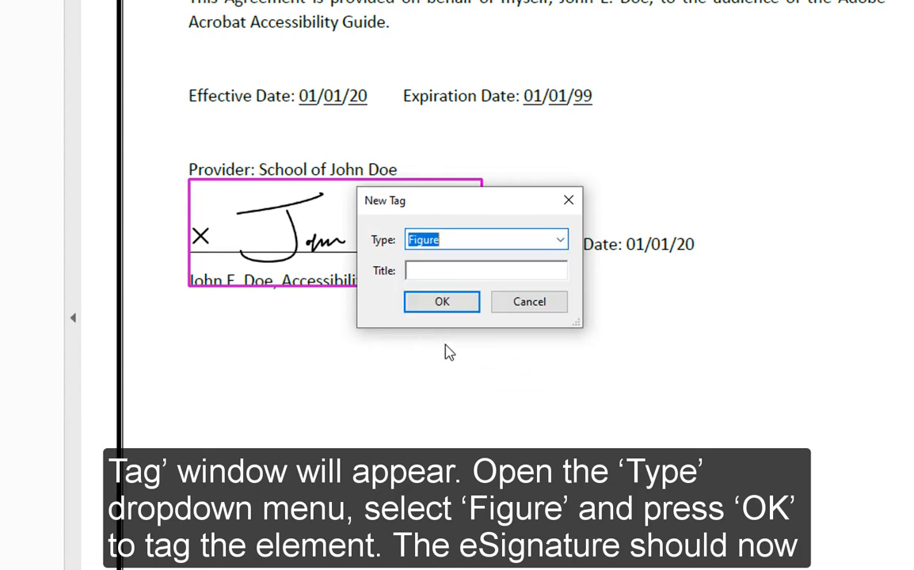
click(442, 302)
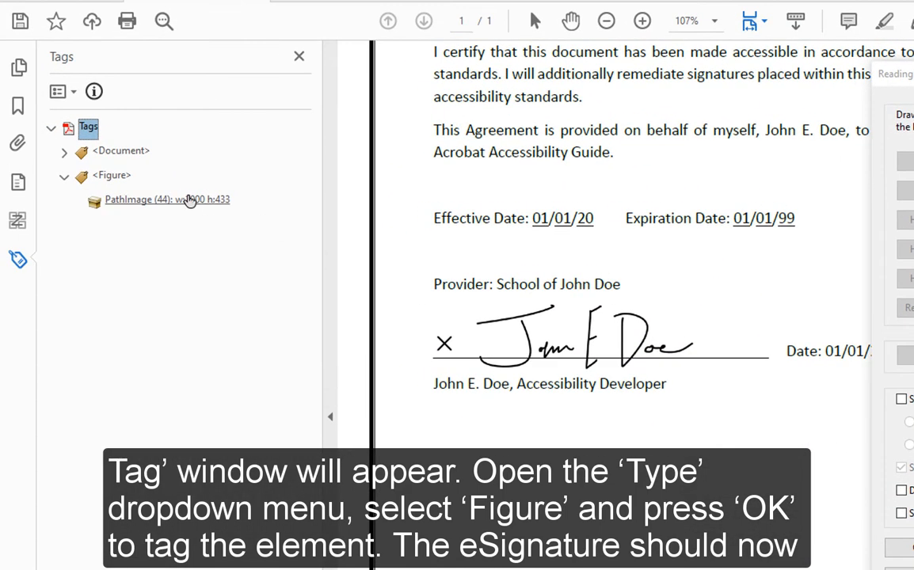
Step: Move the Figure tag between the fifth and sixth <P> tags, then check the Order panel
click(117, 177)
click(135, 202)
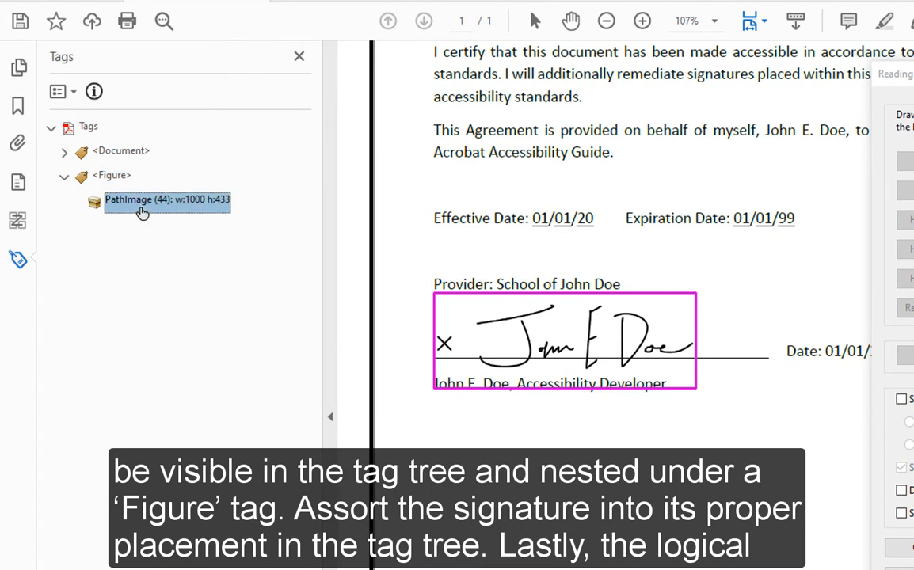
click(64, 151)
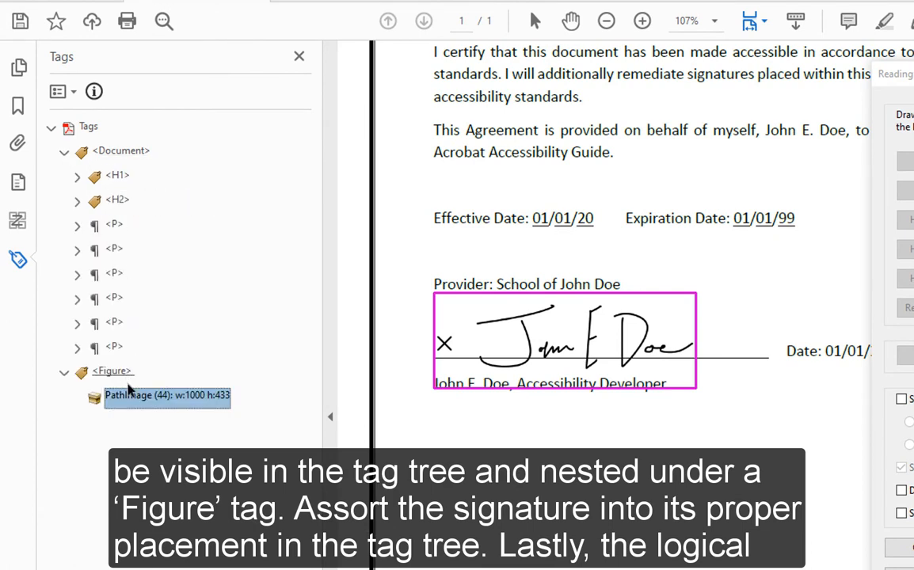
drag(118, 380, 113, 339)
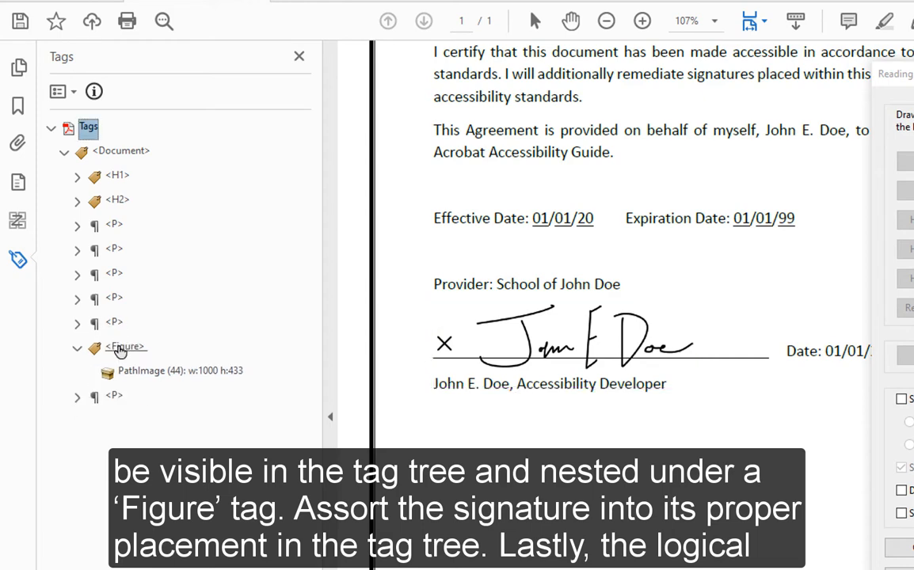
click(120, 347)
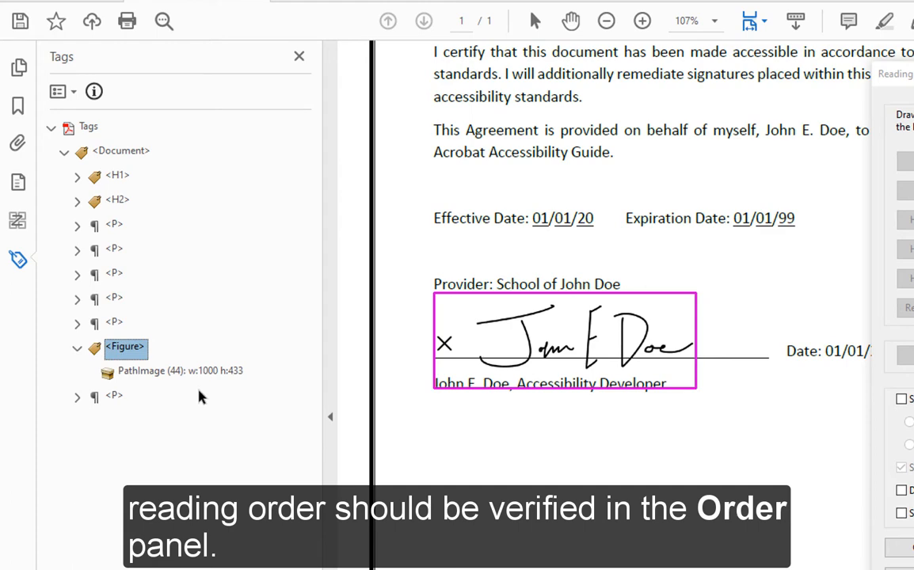
click(19, 223)
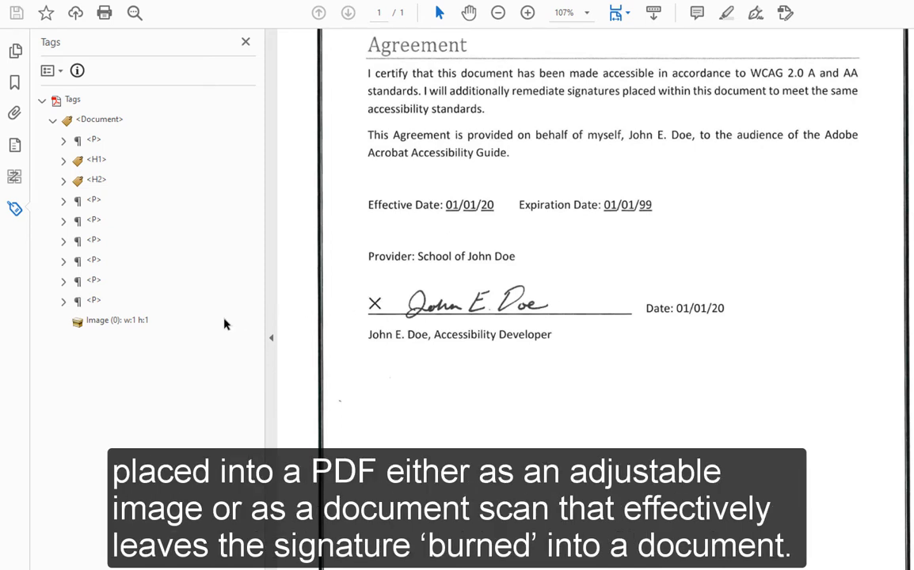
Step: Check the Image (0) tag, then outline the signature image with Reading Order and tag it Figure
click(124, 322)
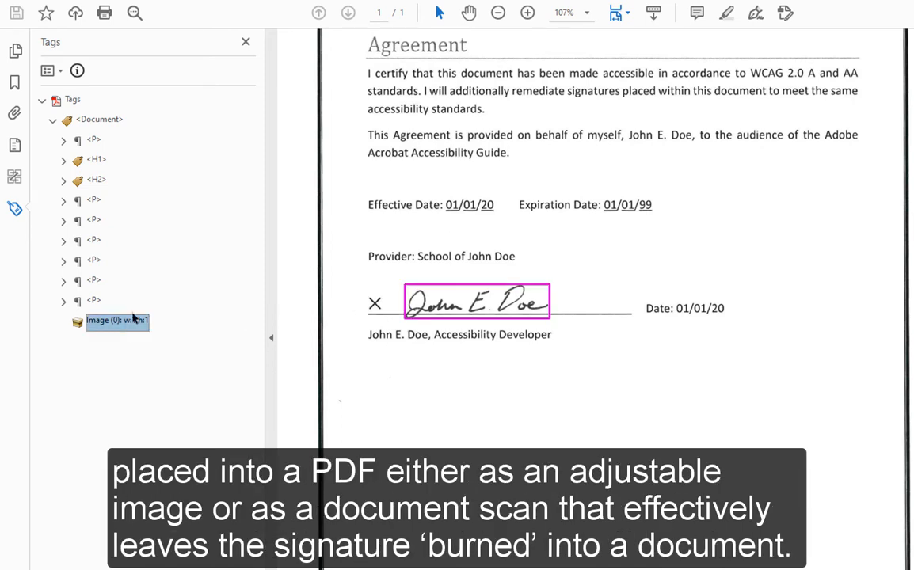
click(71, 101)
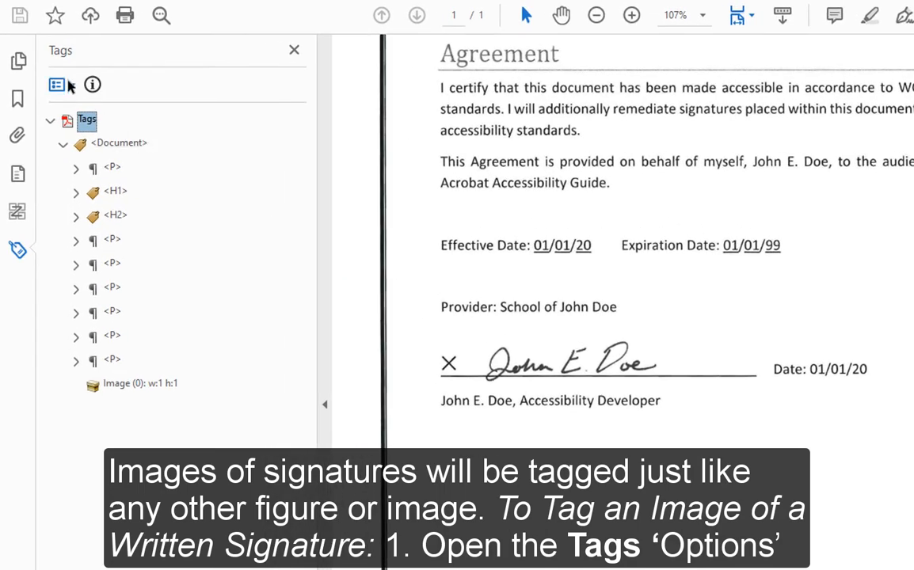
click(70, 86)
click(178, 273)
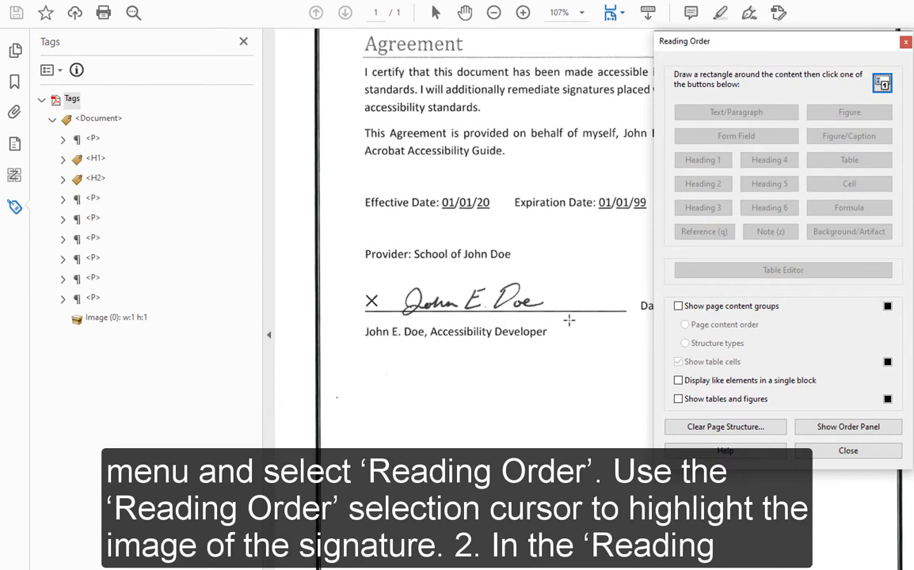
mouse_move(568, 320)
mouse_down()
mouse_move(444, 269)
mouse_move(387, 268)
mouse_up()
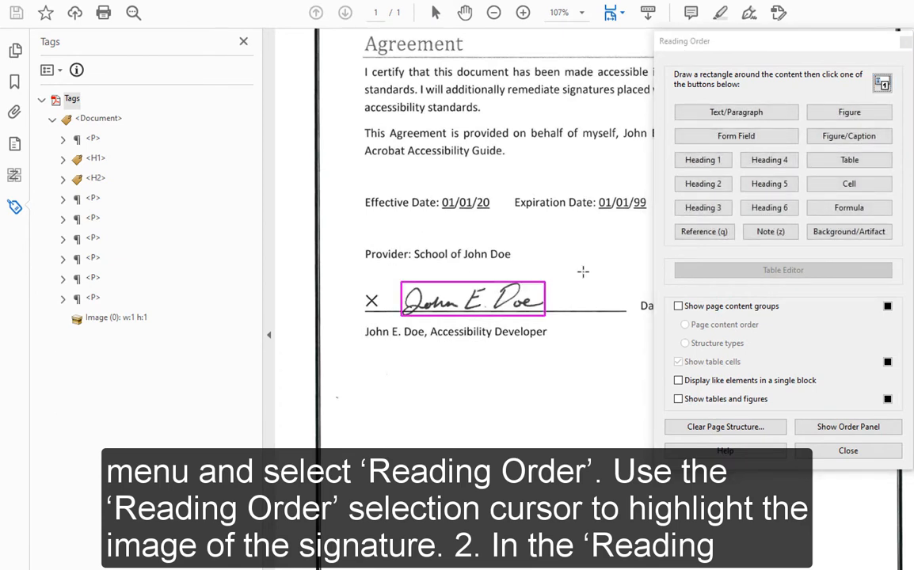
click(841, 117)
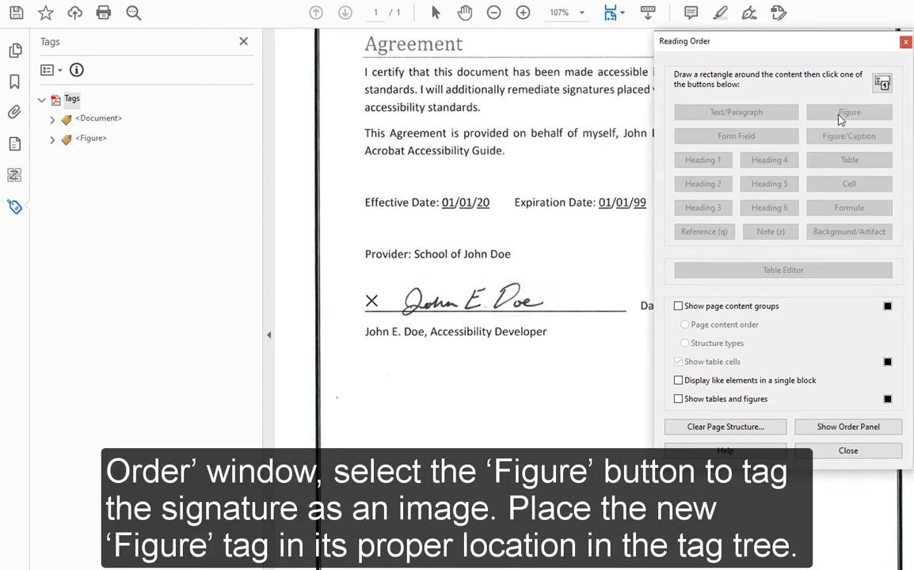
Step: Drag the new <Figure> tag into <Document> among the <P> tags and check the following paragraphs
click(52, 118)
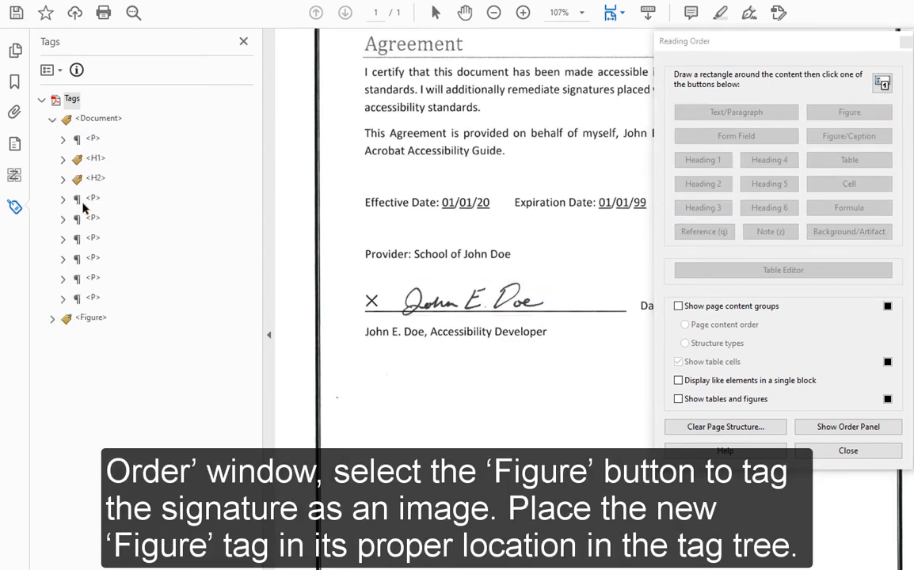
drag(94, 319, 101, 273)
click(100, 280)
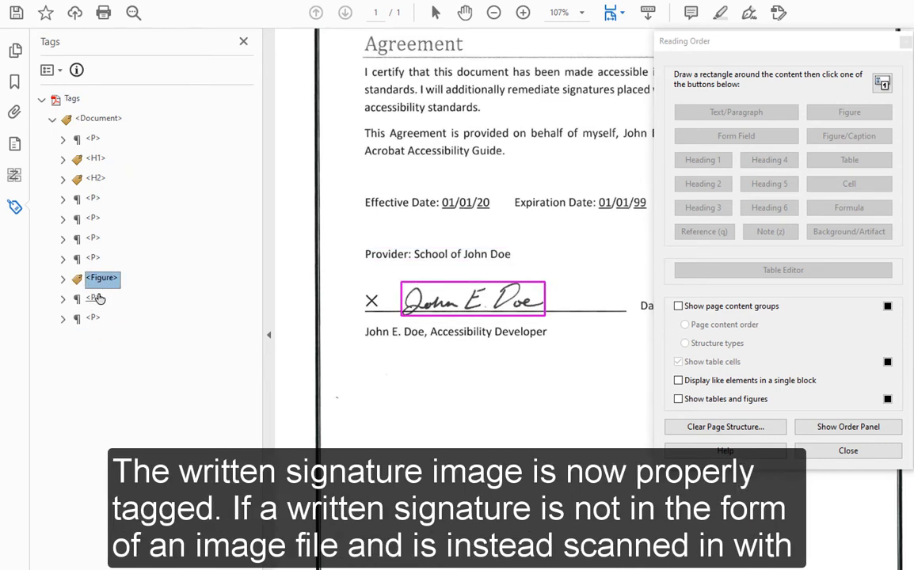
click(96, 299)
click(96, 318)
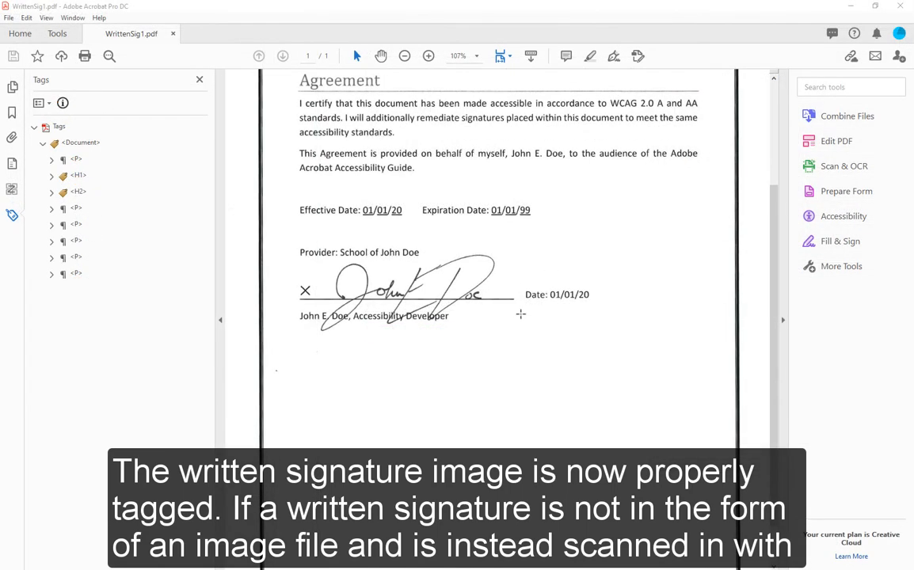
mouse_move(512, 342)
mouse_down()
mouse_move(324, 239)
mouse_move(294, 238)
mouse_up()
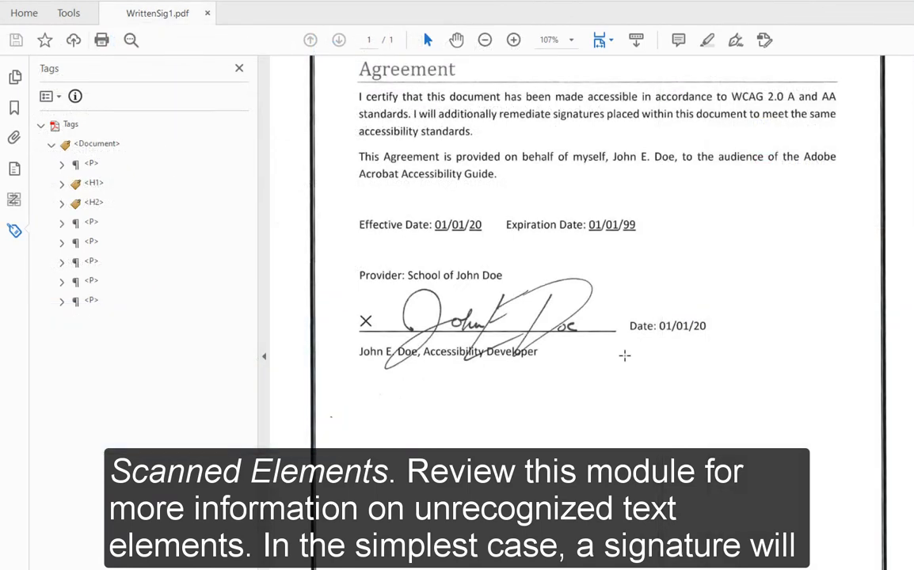
mouse_move(625, 378)
mouse_down()
mouse_move(510, 269)
mouse_move(370, 264)
mouse_up()
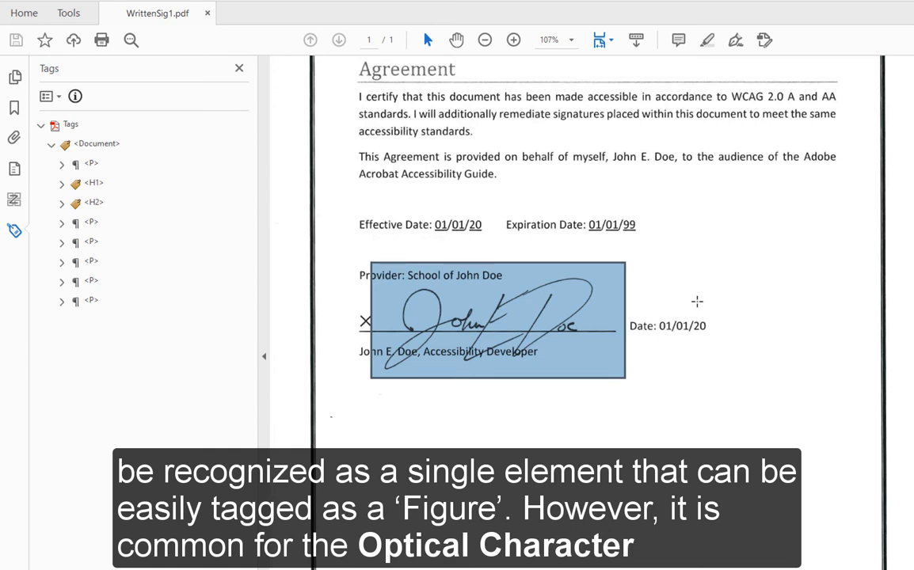
mouse_move(475, 391)
mouse_down()
mouse_move(442, 274)
mouse_move(384, 282)
mouse_up()
drag(610, 387, 521, 260)
mouse_move(513, 381)
mouse_down()
mouse_move(472, 257)
mouse_move(453, 290)
mouse_up()
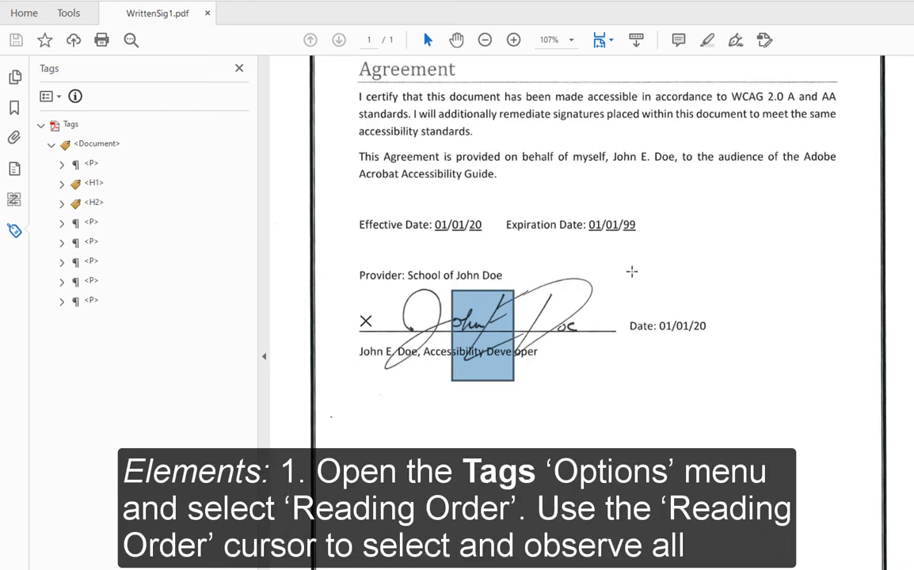
Step: With Reading Order, tag every signature piece except the X and first piece as Background/Artifact
click(59, 96)
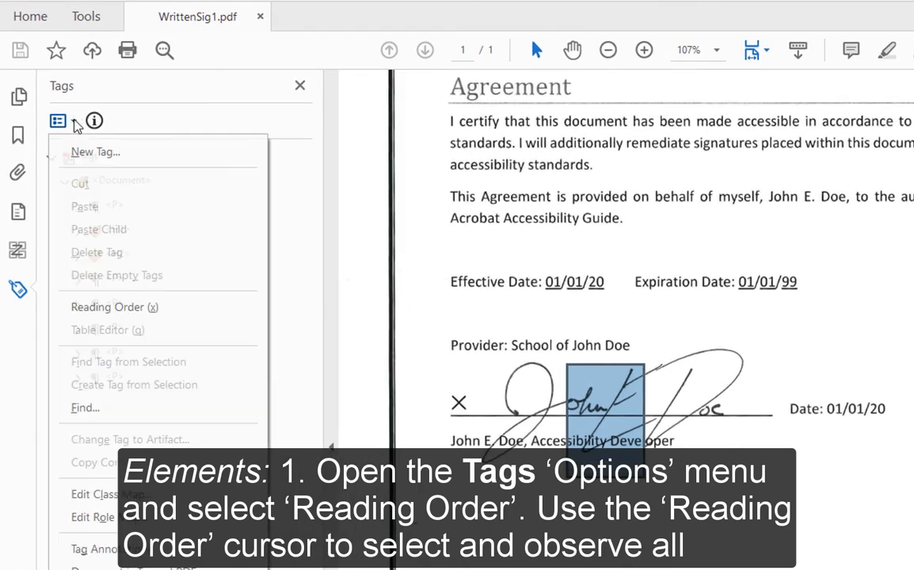
click(150, 307)
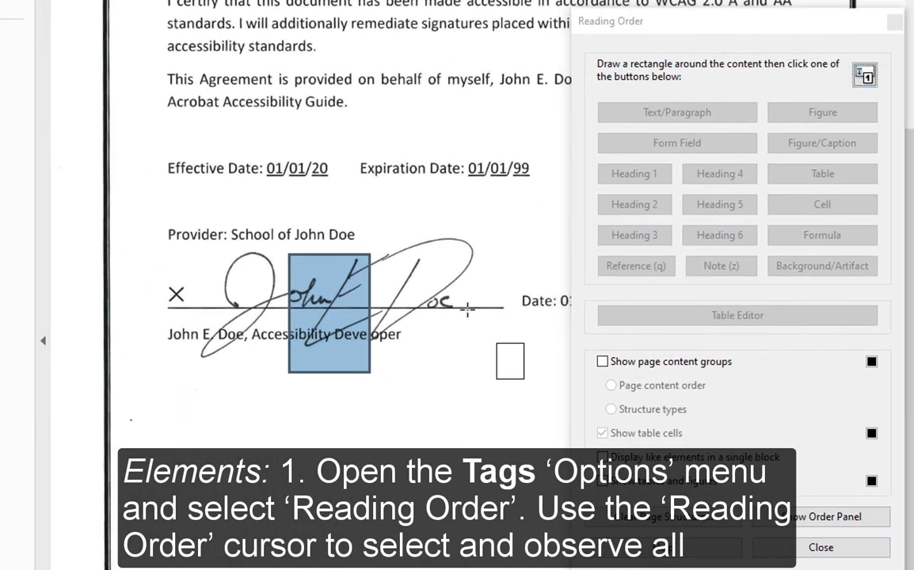
drag(733, 460, 385, 292)
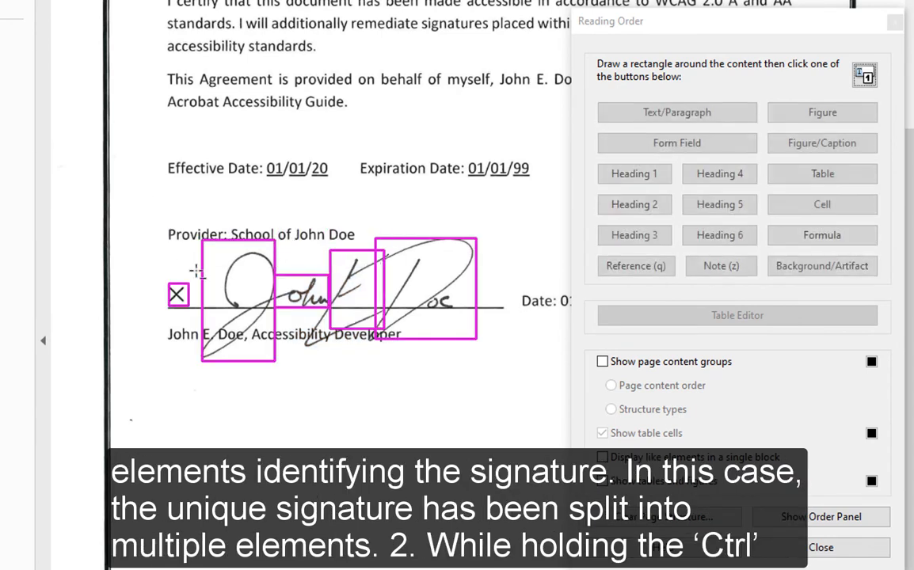
drag(207, 315, 112, 260)
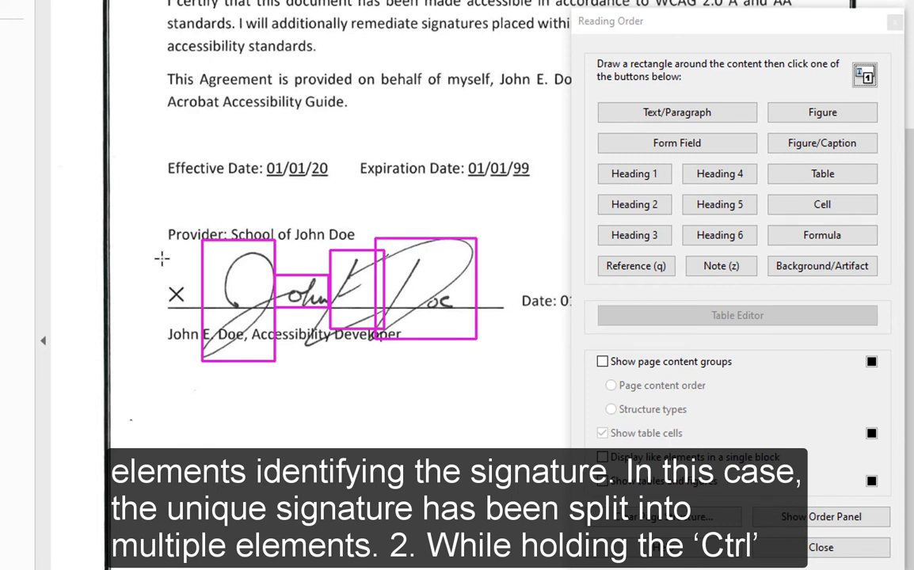
ctrl+click(218, 262)
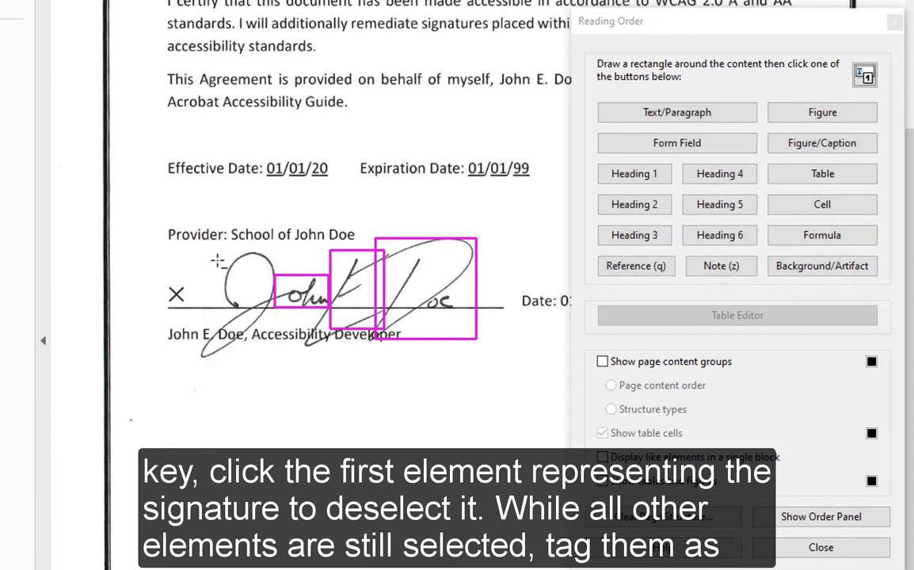
click(824, 277)
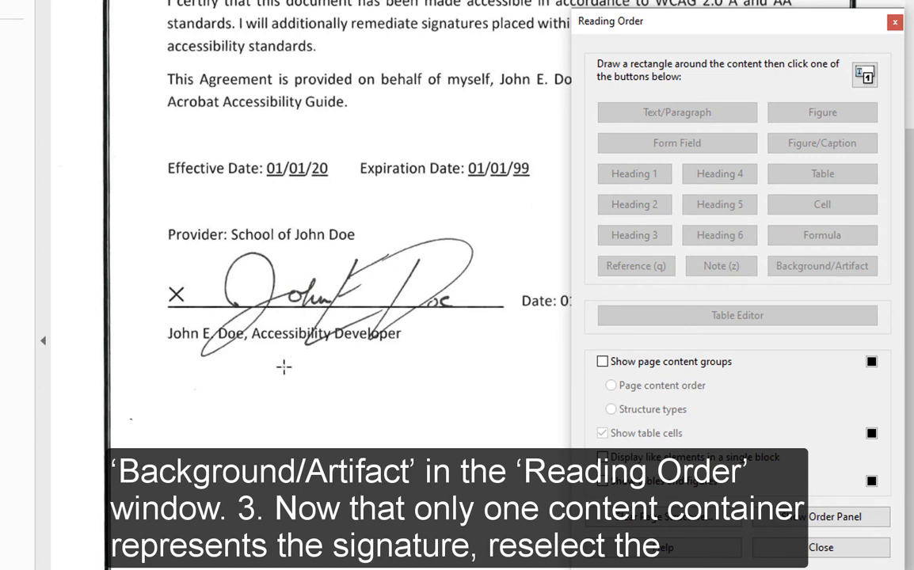
Step: Tag the first signature piece as a Figure and move its tag above the last <P> tag
mouse_move(271, 358)
mouse_down()
mouse_move(173, 224)
mouse_move(183, 243)
mouse_up()
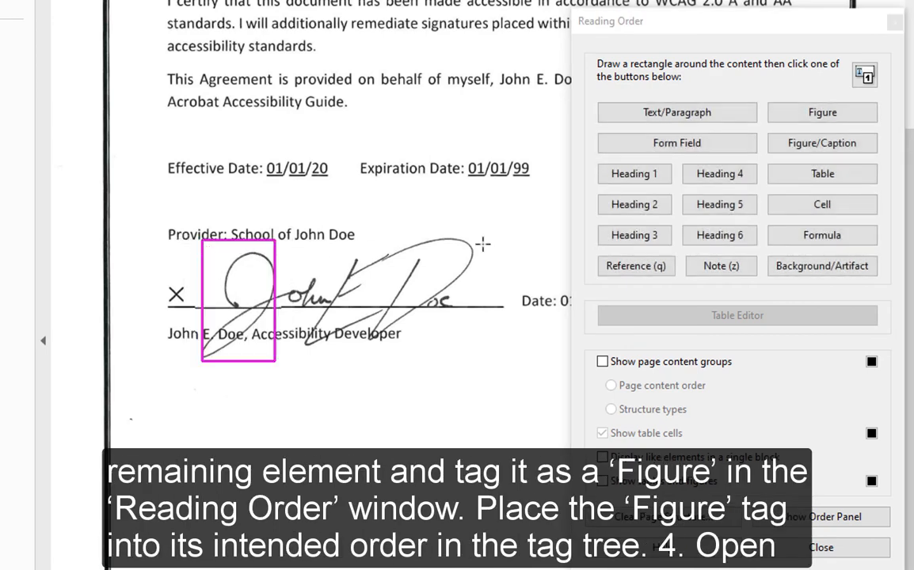
click(823, 113)
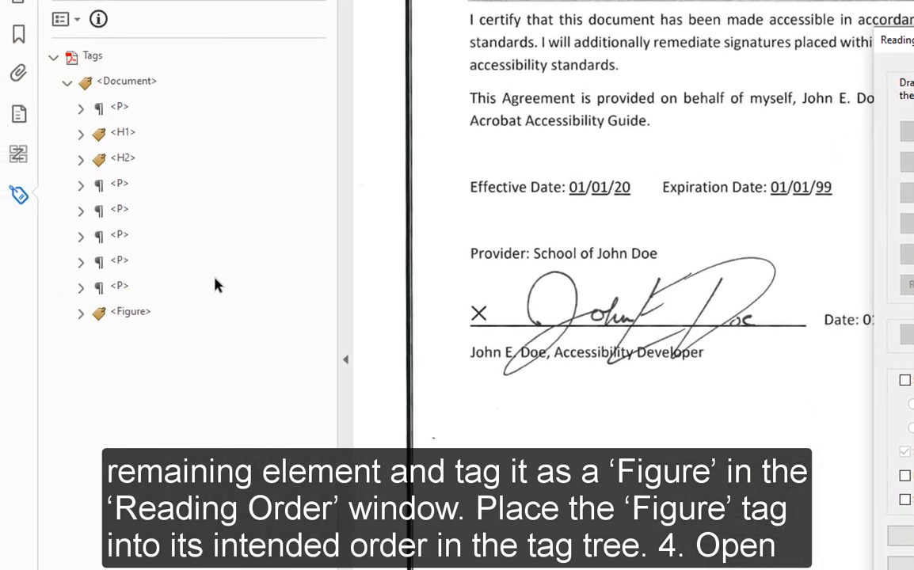
click(131, 314)
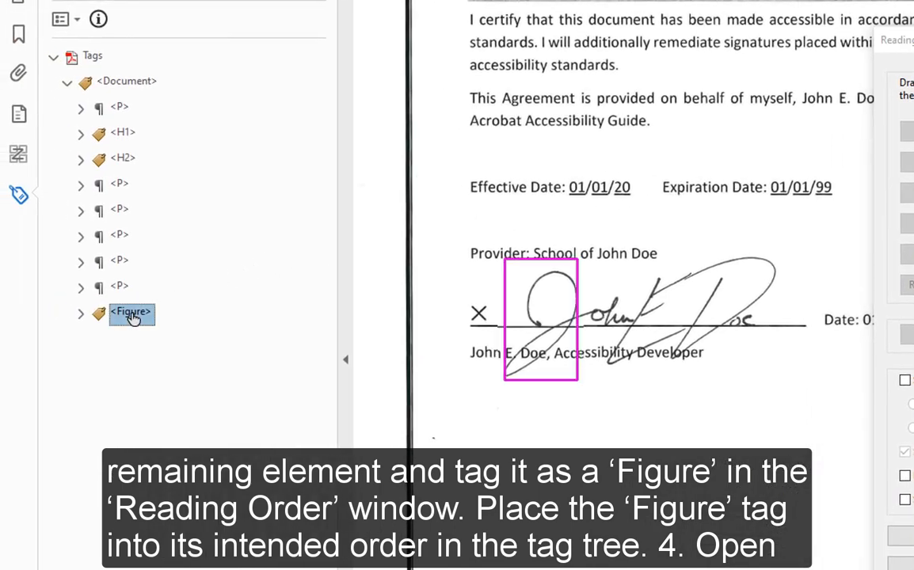
drag(131, 313, 113, 275)
drag(126, 287, 127, 291)
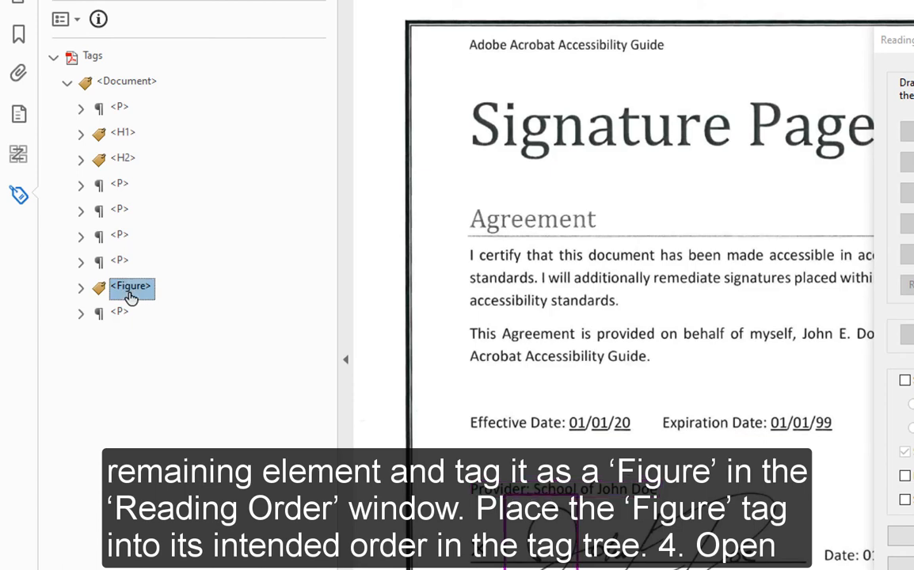
click(117, 317)
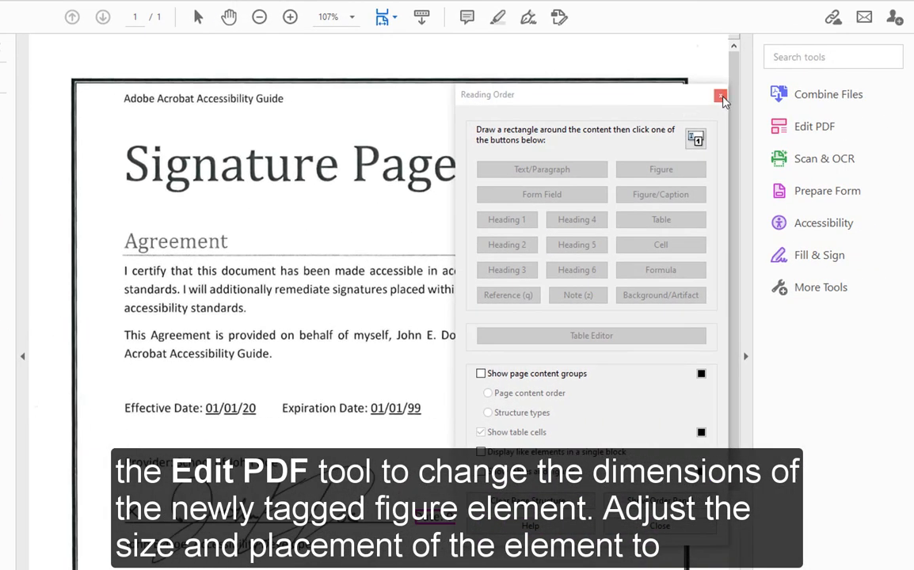
Step: In Edit PDF, stretch the left signature image right and upward to enclose the whole handwritten signature
click(721, 96)
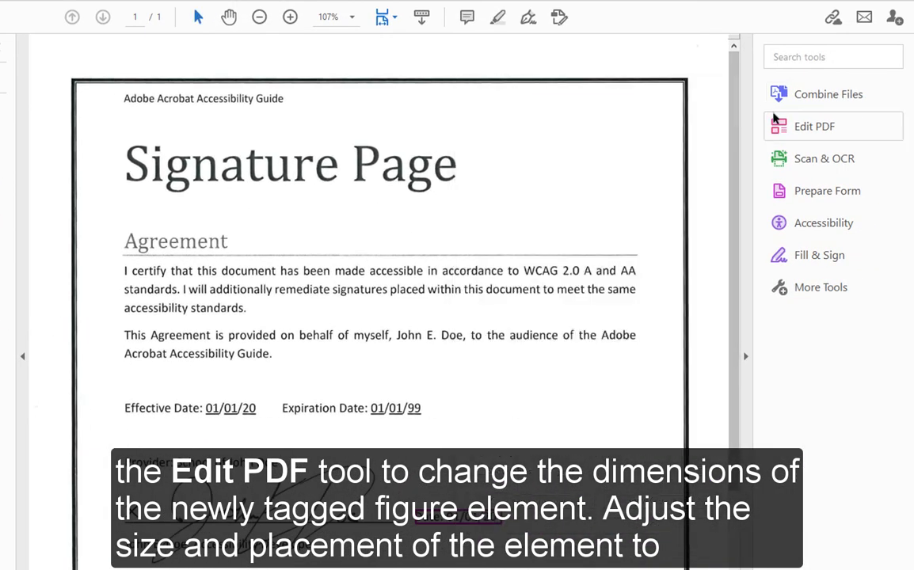
click(800, 125)
scroll(346, 342, down, 3)
scroll(346, 342, down, 3)
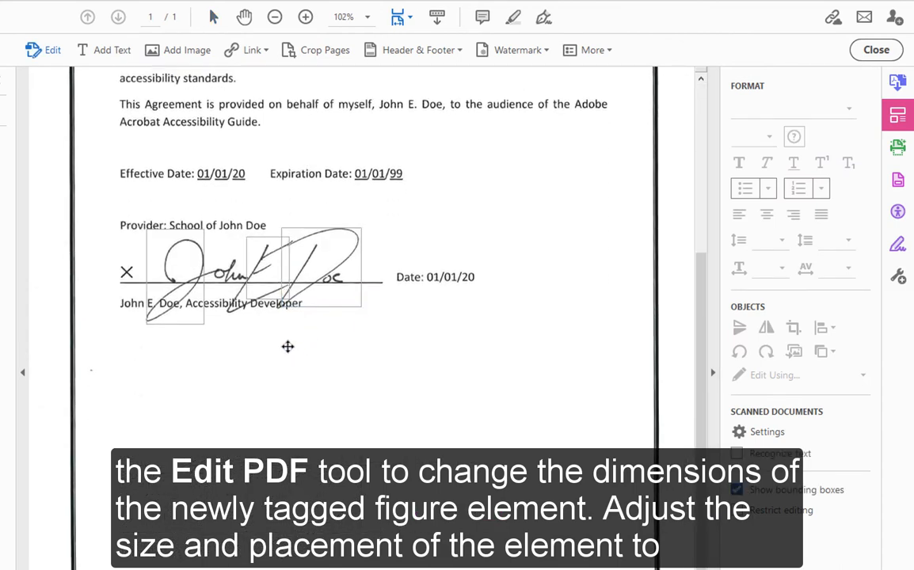
click(170, 258)
drag(204, 276, 374, 276)
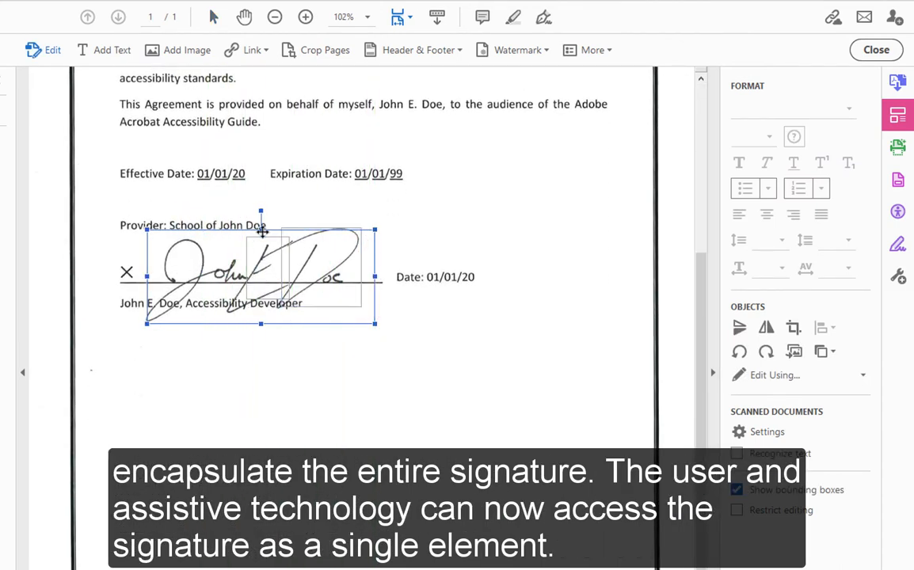
drag(261, 231, 266, 225)
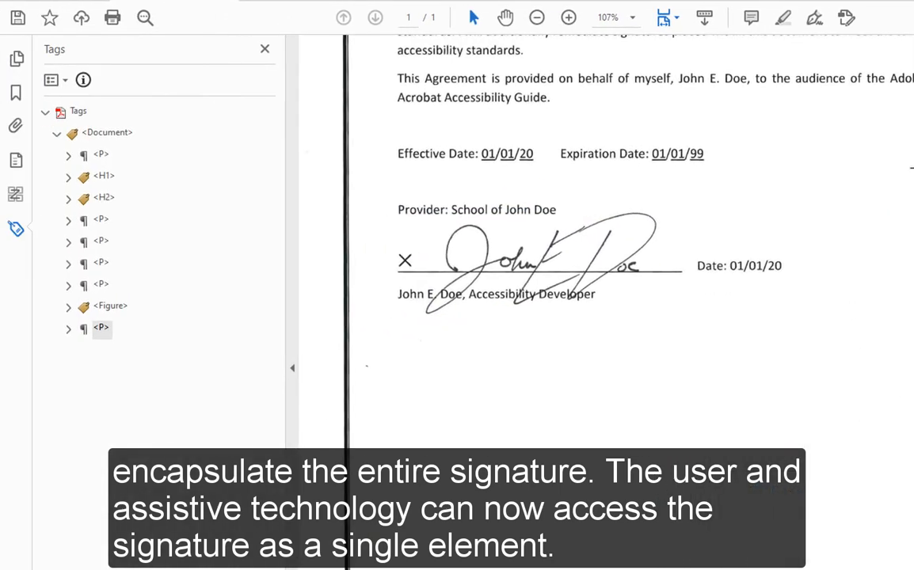
Step: Check the Figure tag's coverage, then select the printed name under the signature in WrittenSig1.pdf
click(115, 307)
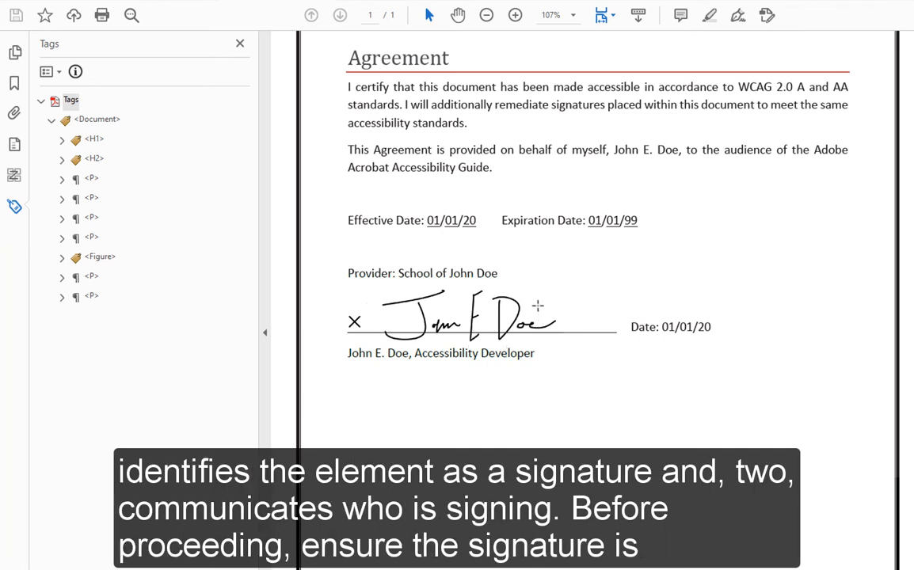
drag(411, 354, 347, 353)
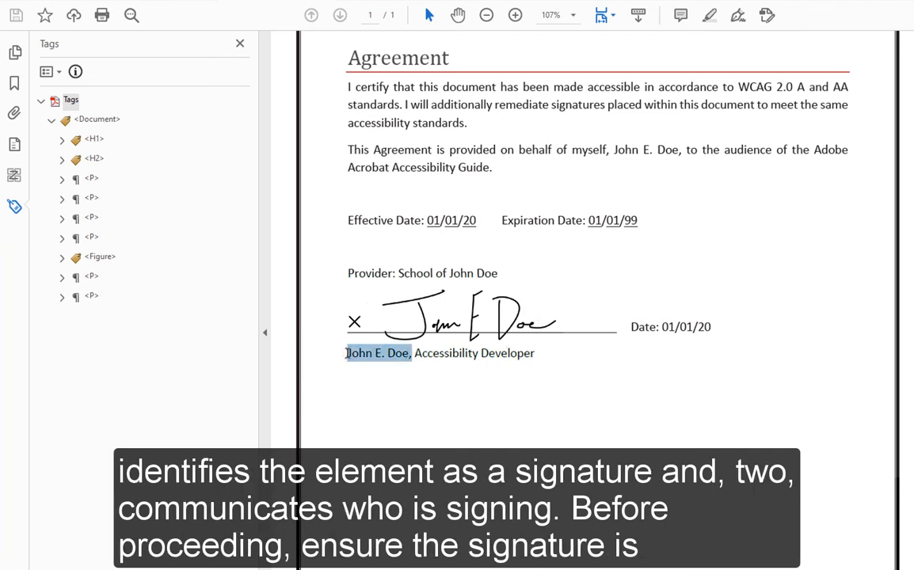
click(407, 386)
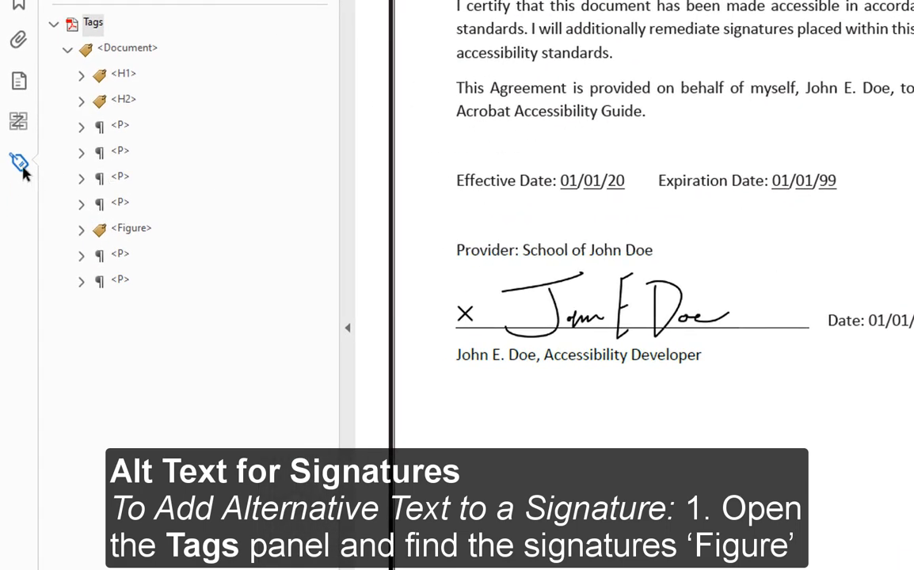
Step: Set the Figure tag's alternate text to 'Signature of' plus the signee's full name and Accessibility Developer title
click(108, 234)
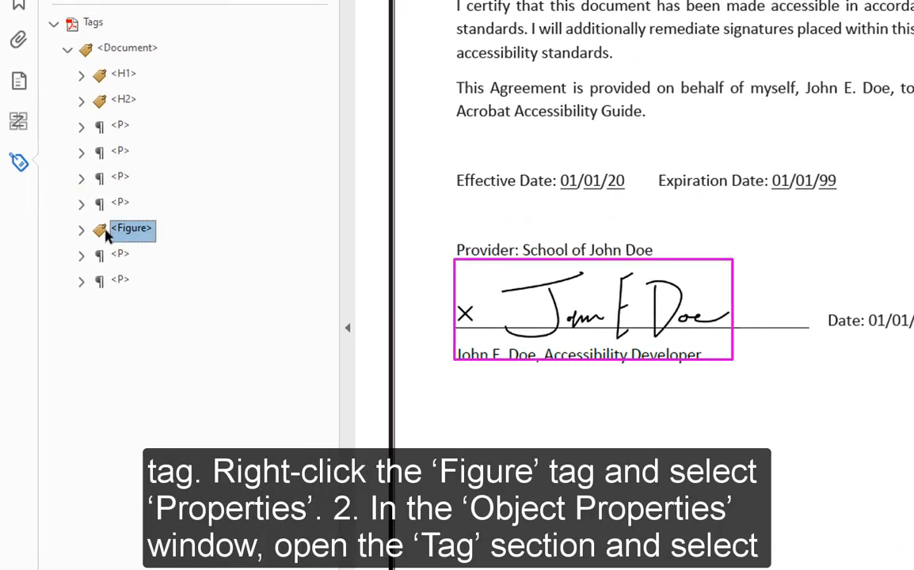
click(80, 230)
right_click(131, 231)
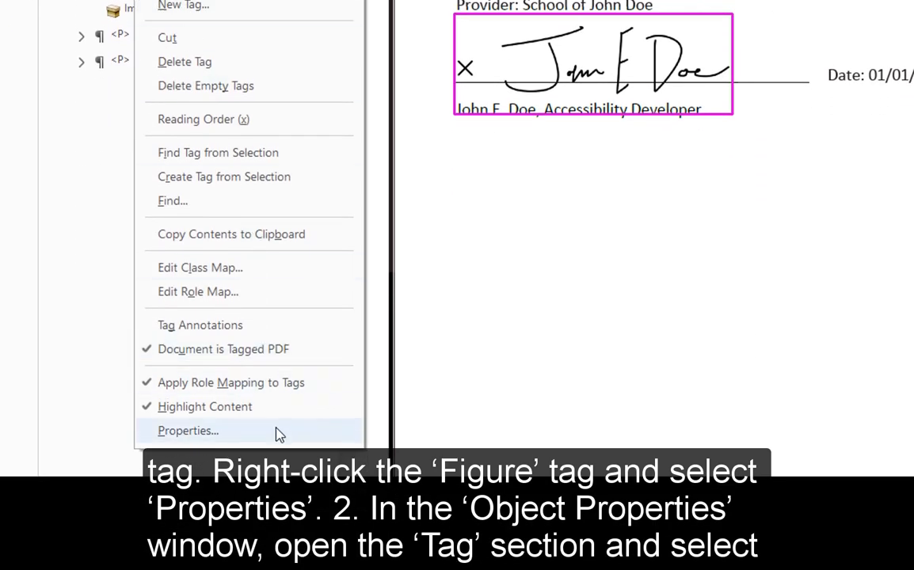
click(188, 431)
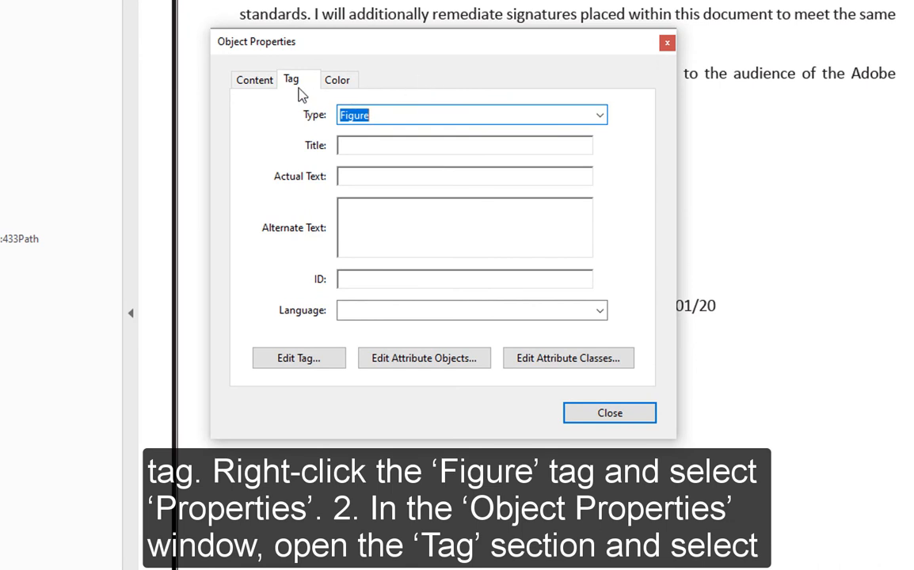
click(348, 217)
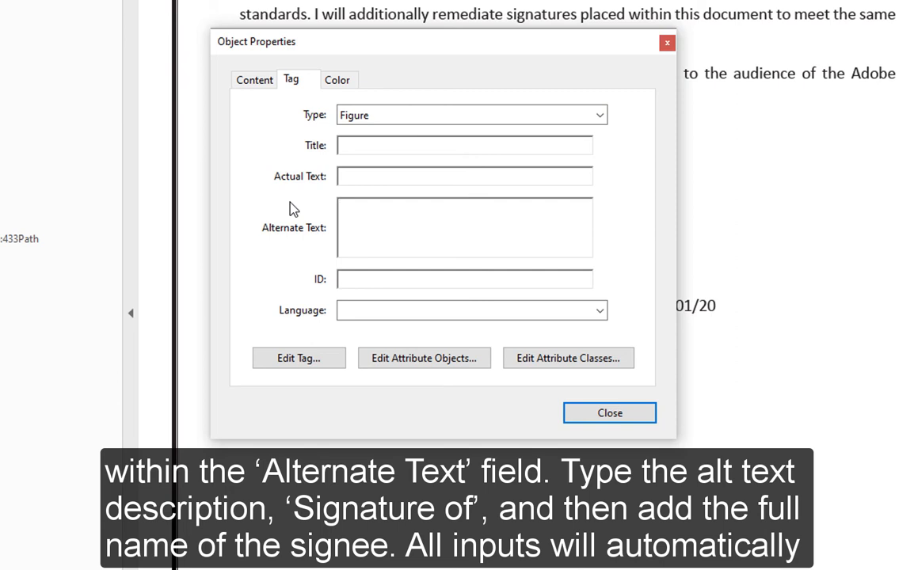
text(Signature of John E. Doe.)
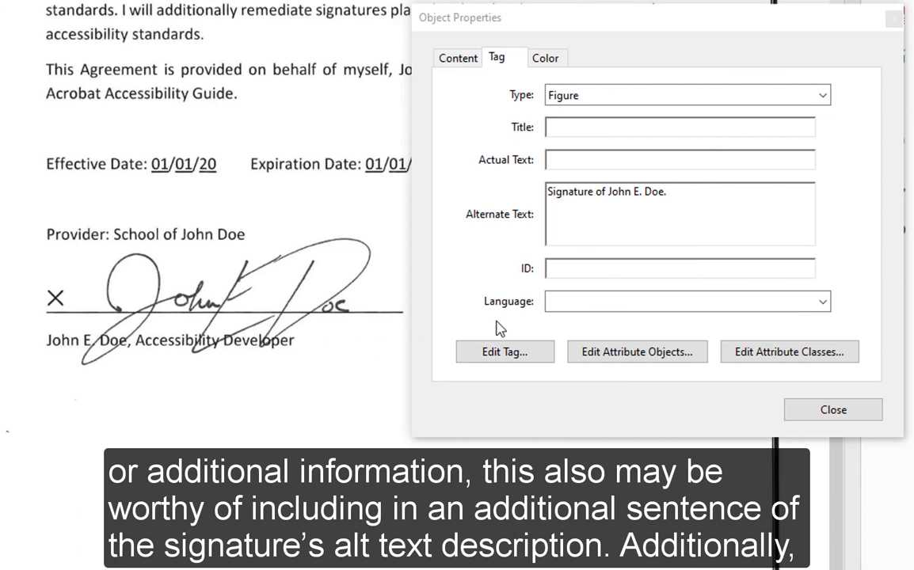
click(696, 218)
key(BackSpace)
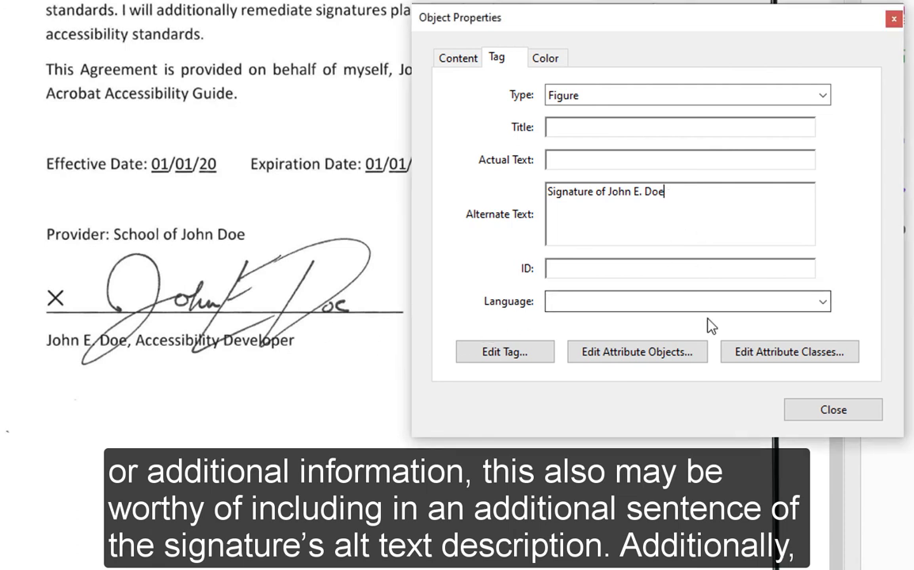
text(, Accessi)
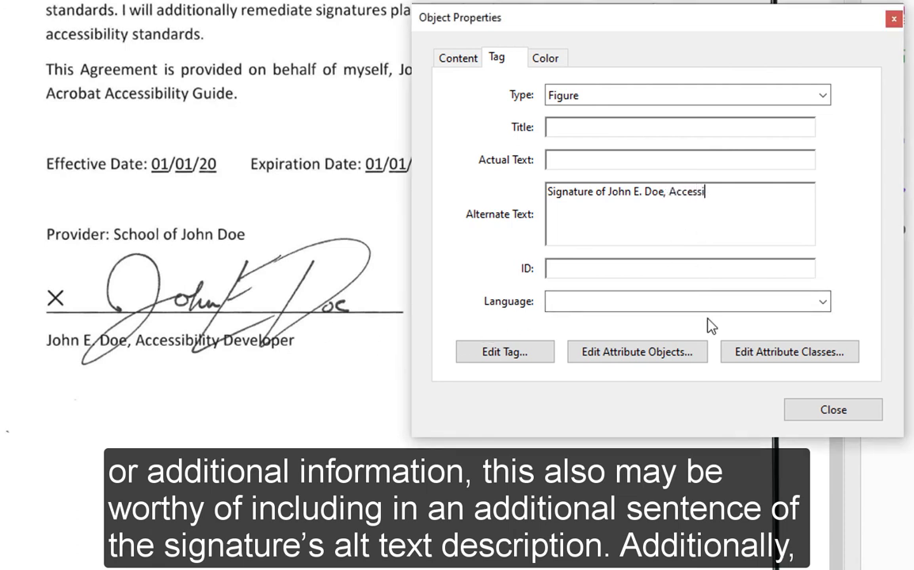
text(bility Develope)
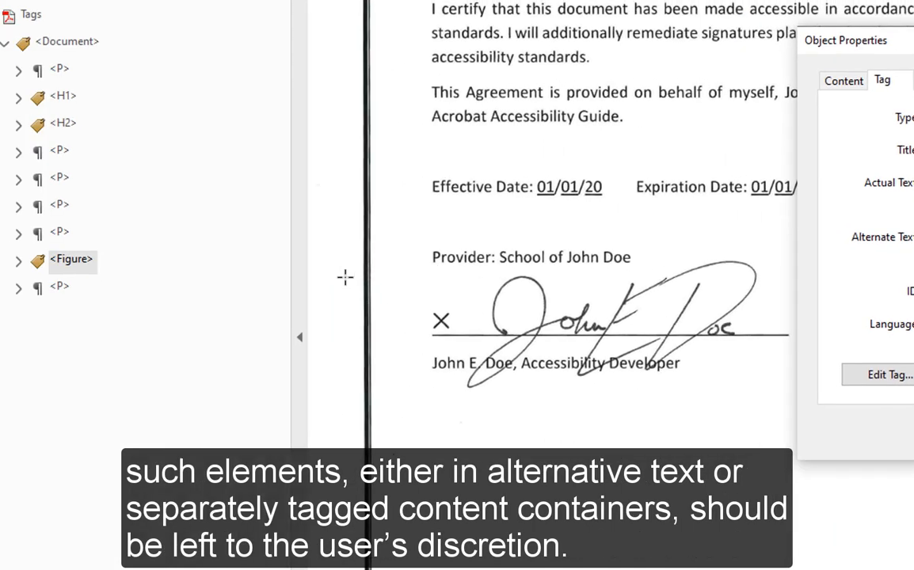
click(127, 292)
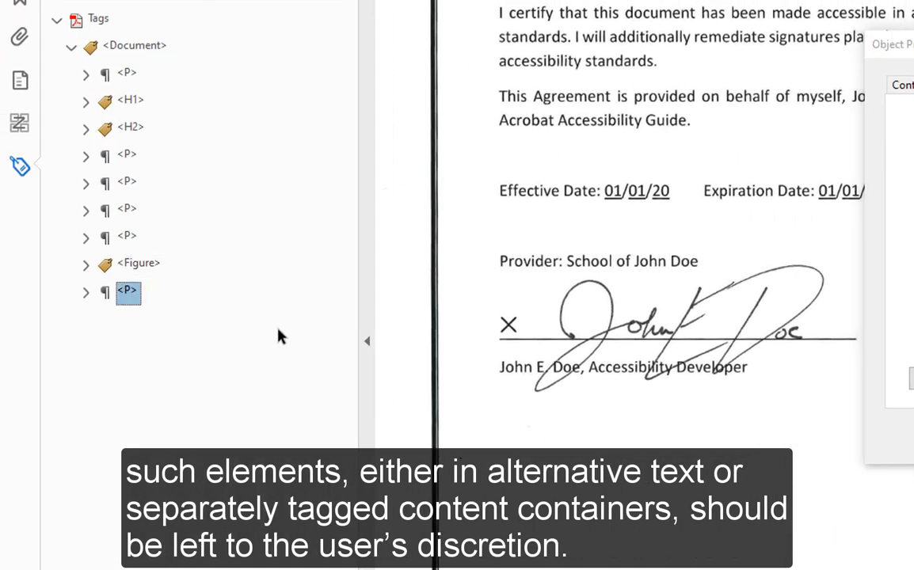